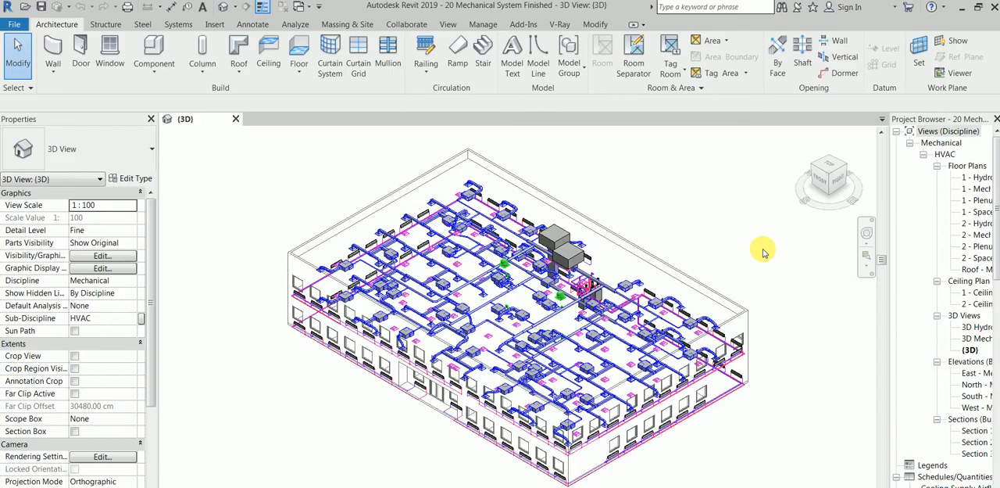
Open the 1 - Mech floor plan under the HVAC floor plans
click(948, 131)
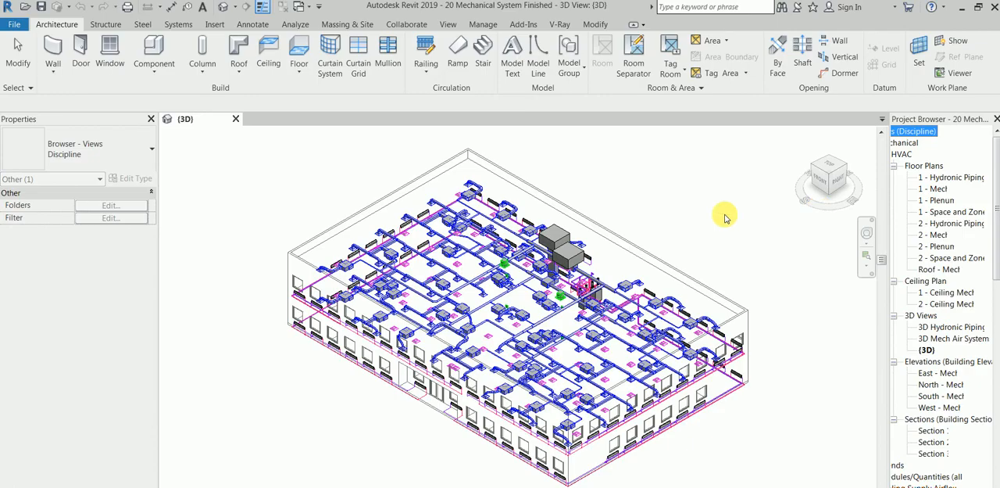
click(749, 194)
scroll(656, 231, up, 1)
scroll(656, 231, up, 1)
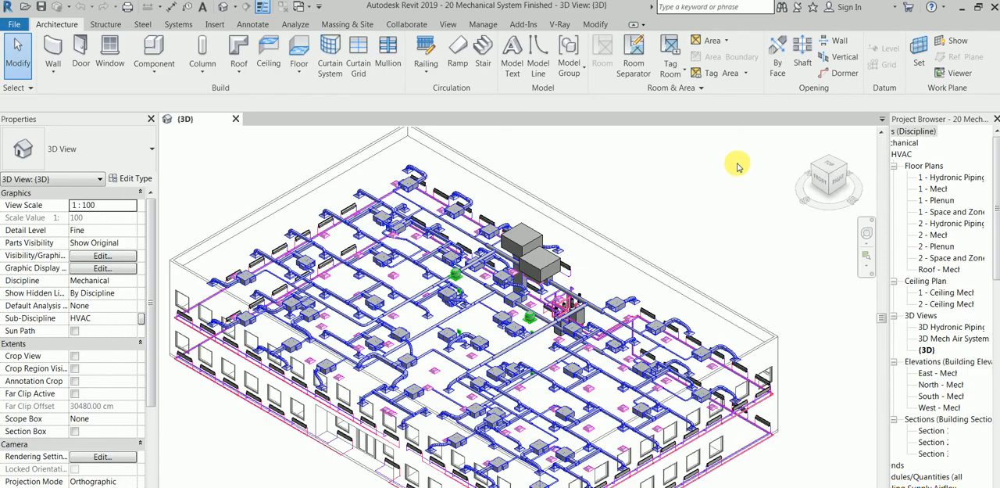
double_click(937, 188)
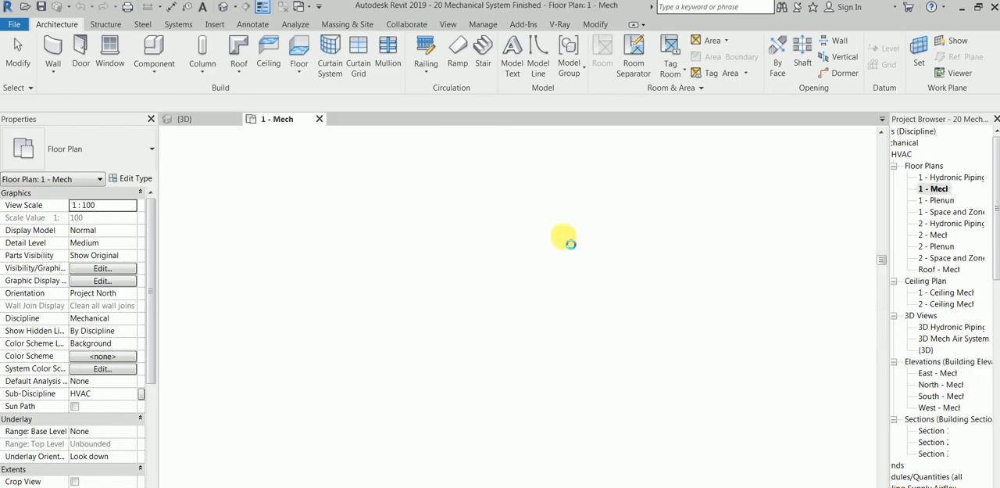
scroll(353, 313, up, 2)
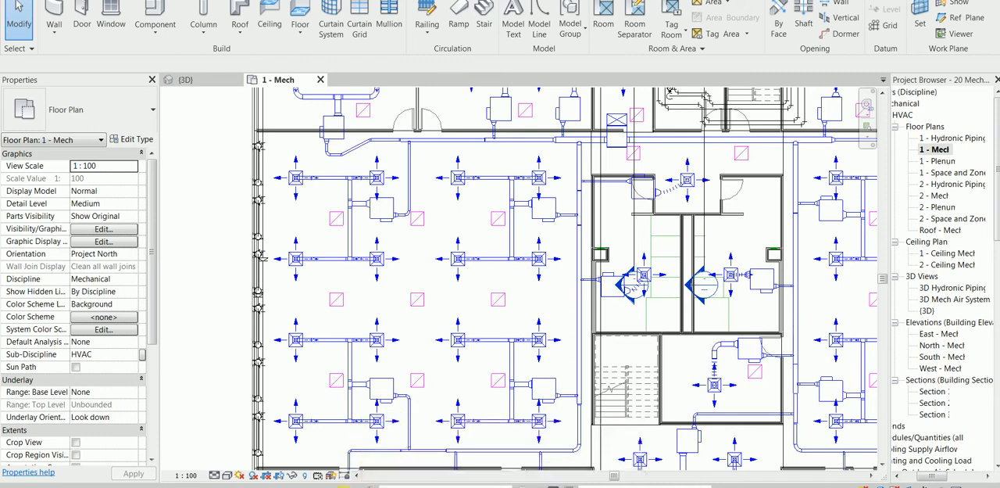
Examine the plan's available detail levels, Coarse, Medium and Fine, alongside how the ducts are displayed
click(214, 474)
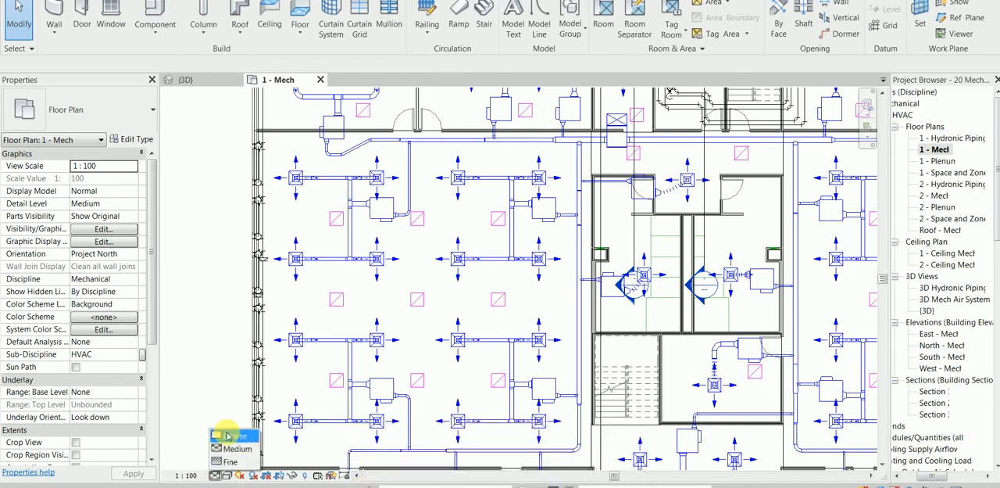
click(229, 380)
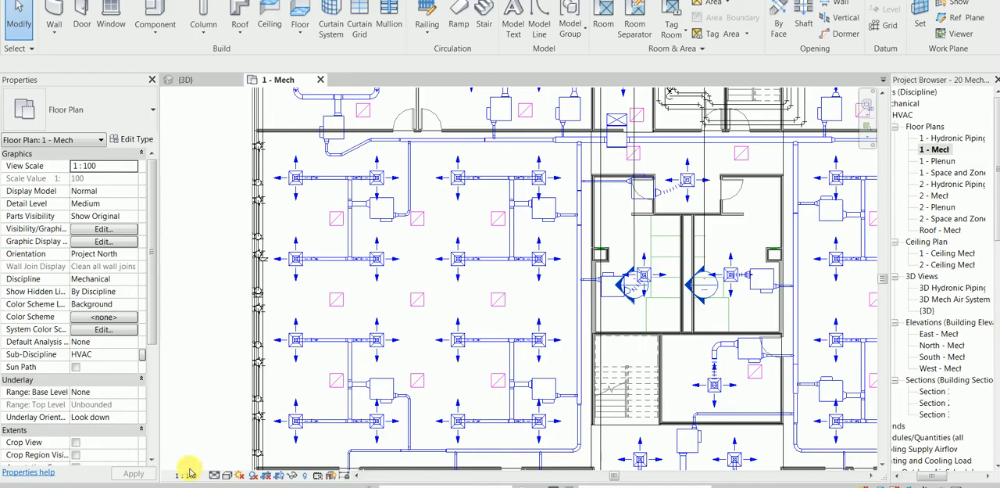
click(214, 474)
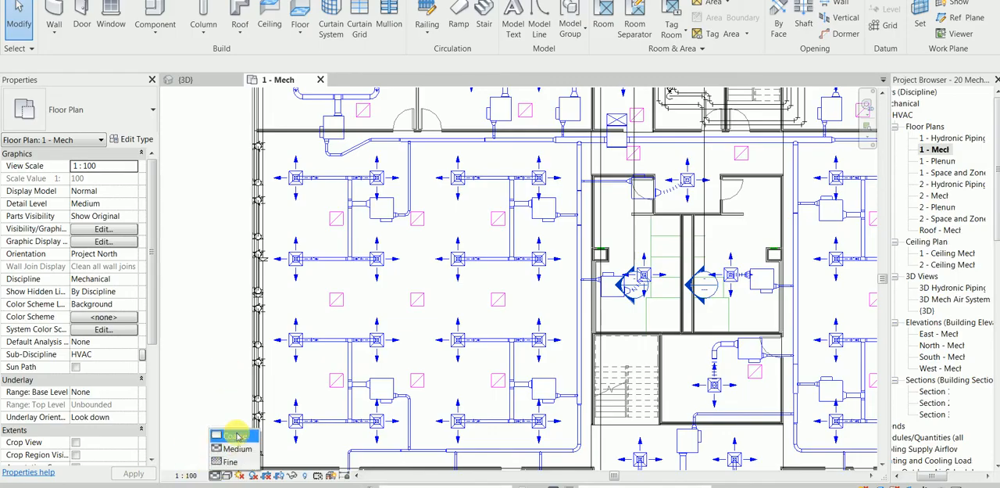
scroll(229, 374, down, 2)
scroll(273, 359, down, 2)
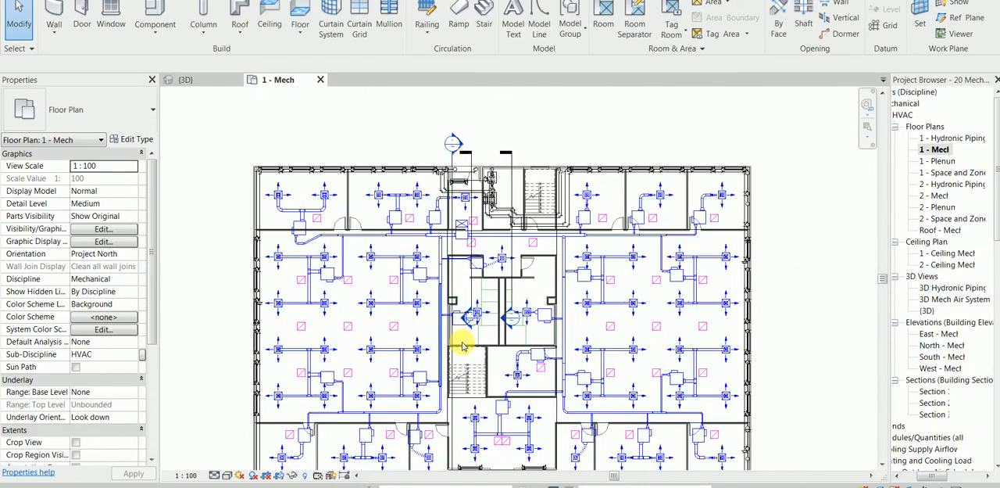
middle_drag(758, 309, 380, 275)
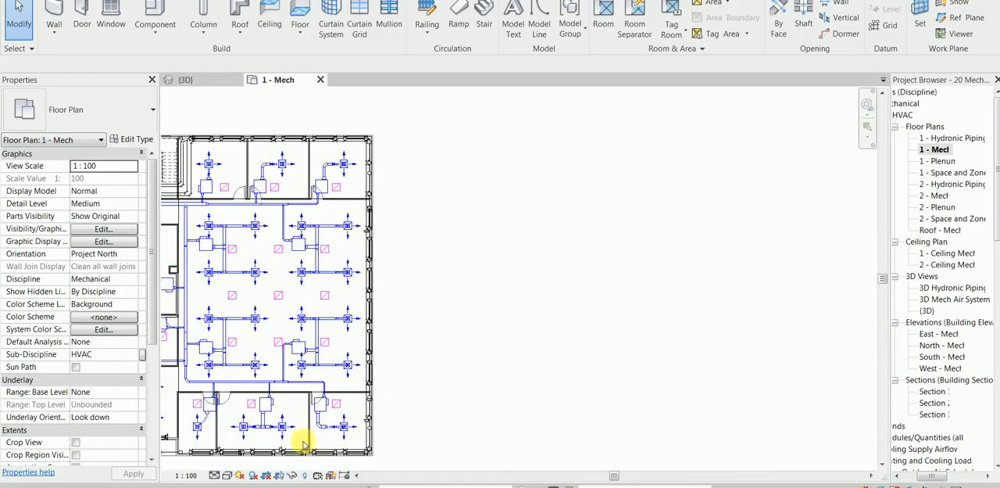
click(214, 475)
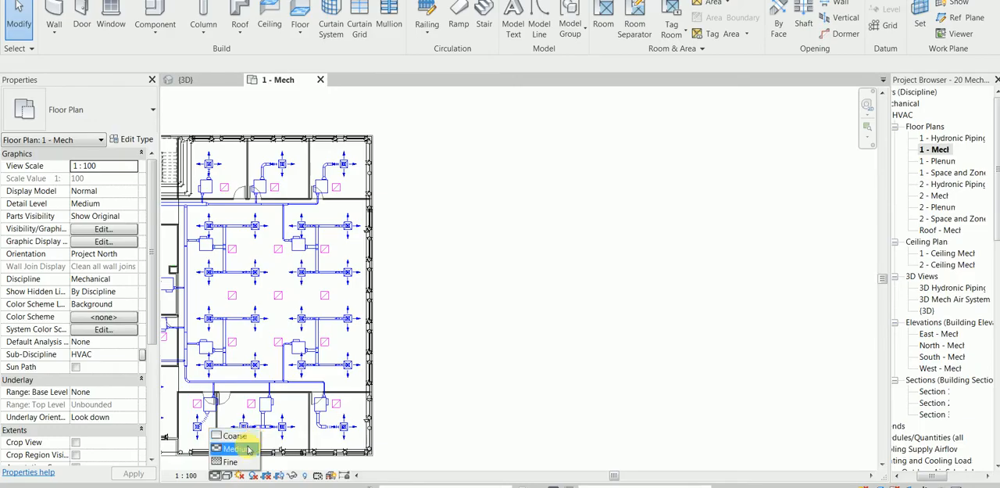
click(483, 401)
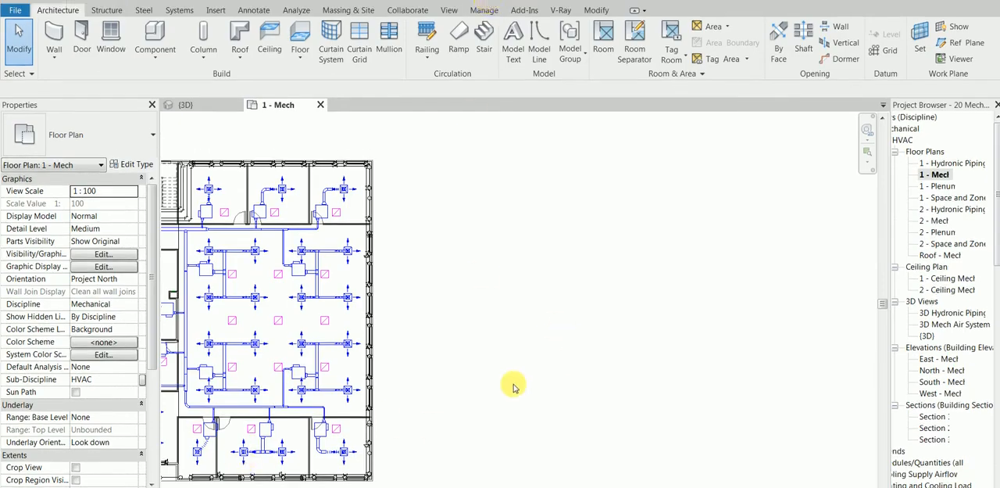
Inspect the properties of the supply duct branch beside the building's right-hand wall, including its offset
click(177, 12)
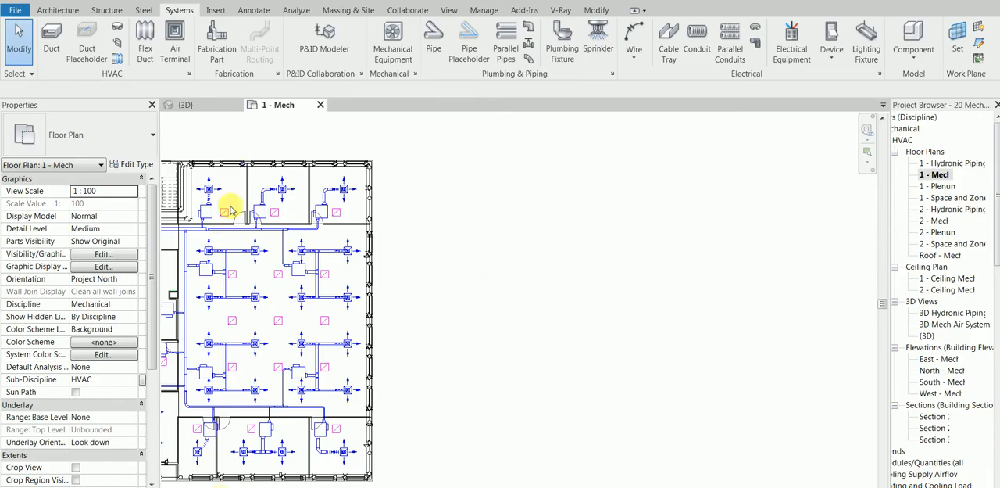
scroll(331, 260, up, 2)
scroll(428, 279, up, 1)
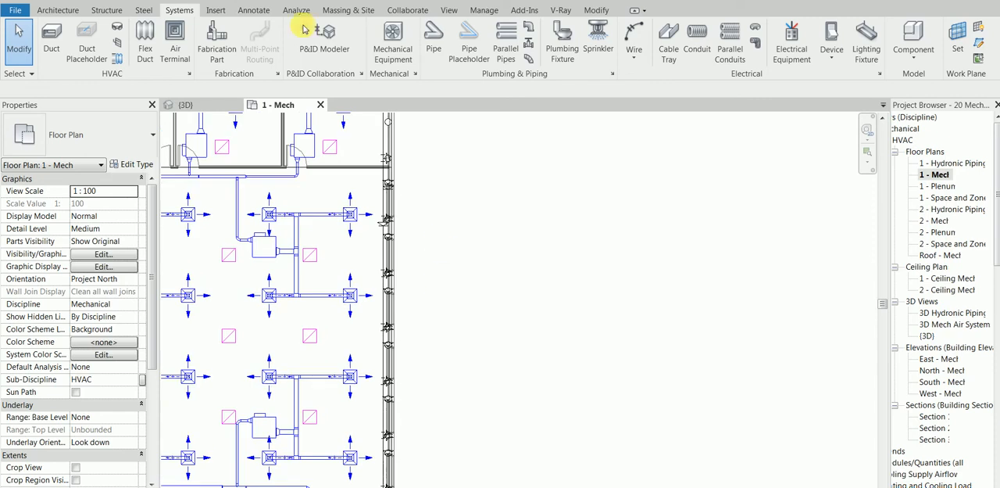
click(313, 216)
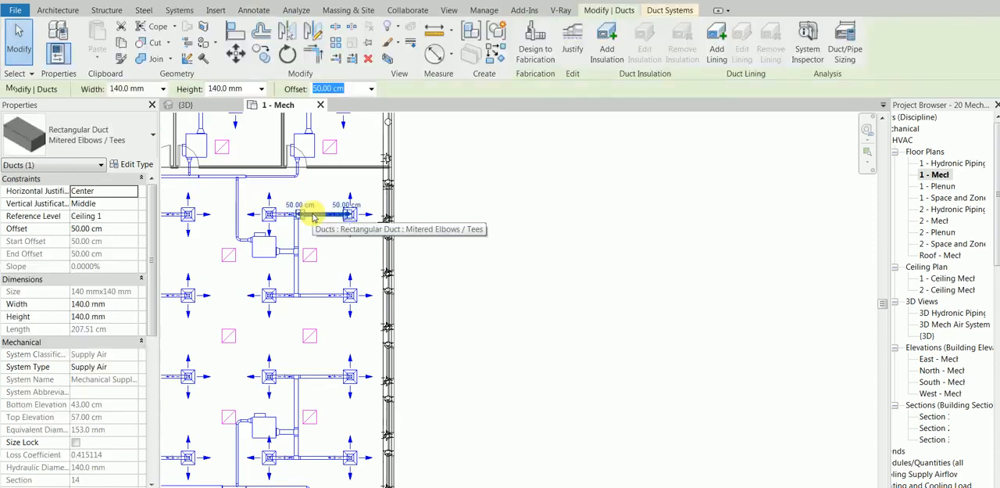
click(470, 194)
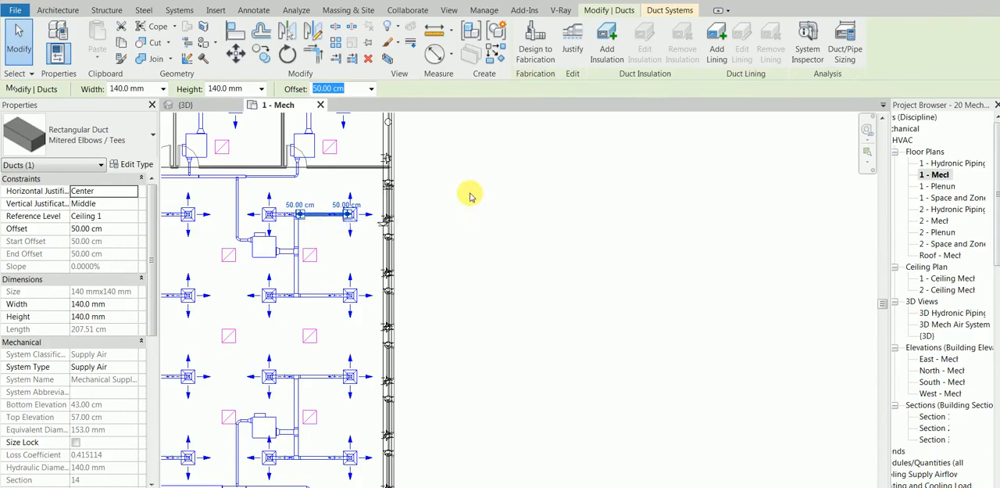
Draw an L-shaped 150 mm Standard pipe run at a 50 cm offset in the empty area to the right of the building
click(434, 35)
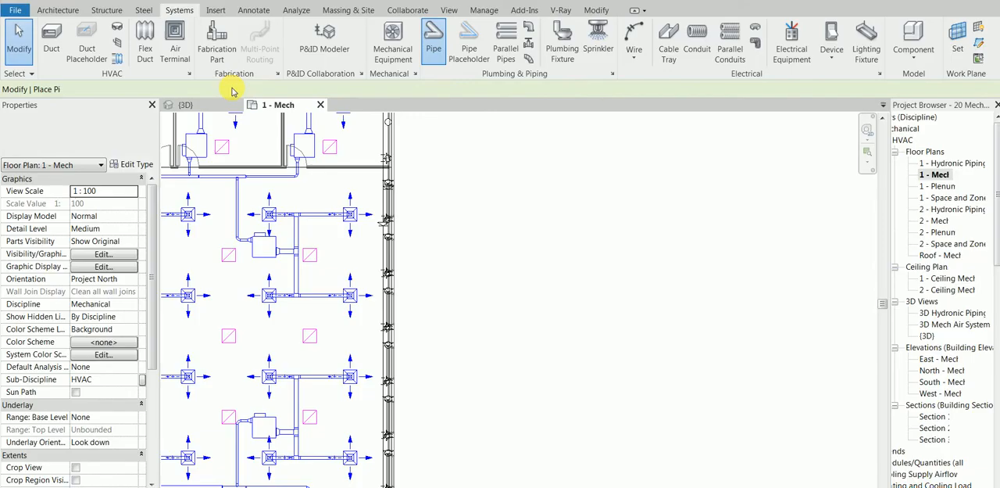
drag(280, 89, 226, 90)
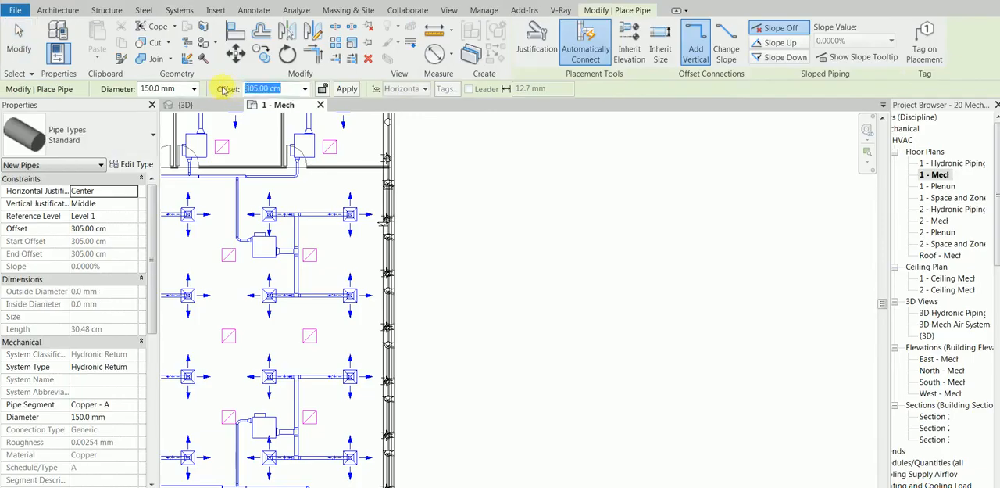
text(50)
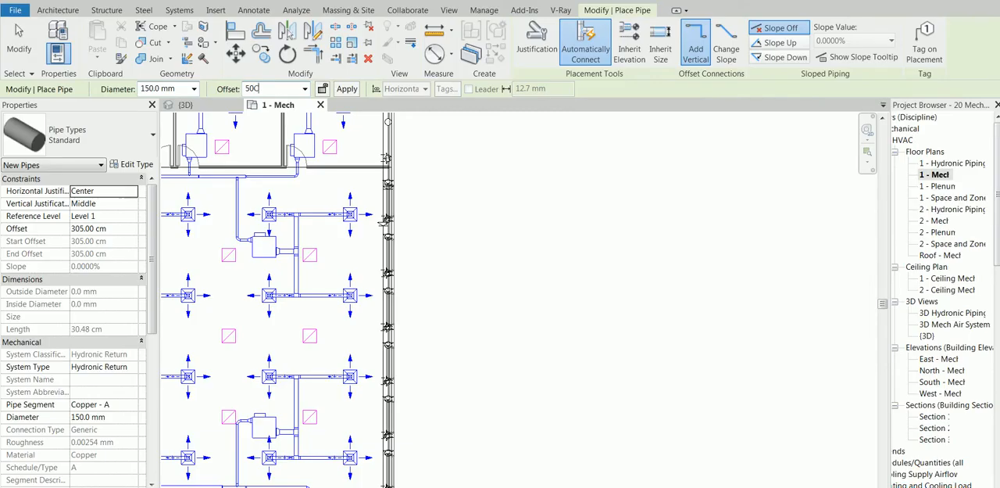
text(0)
drag(263, 89, 240, 90)
text(50 CC)
double_click(264, 88)
text(CM)
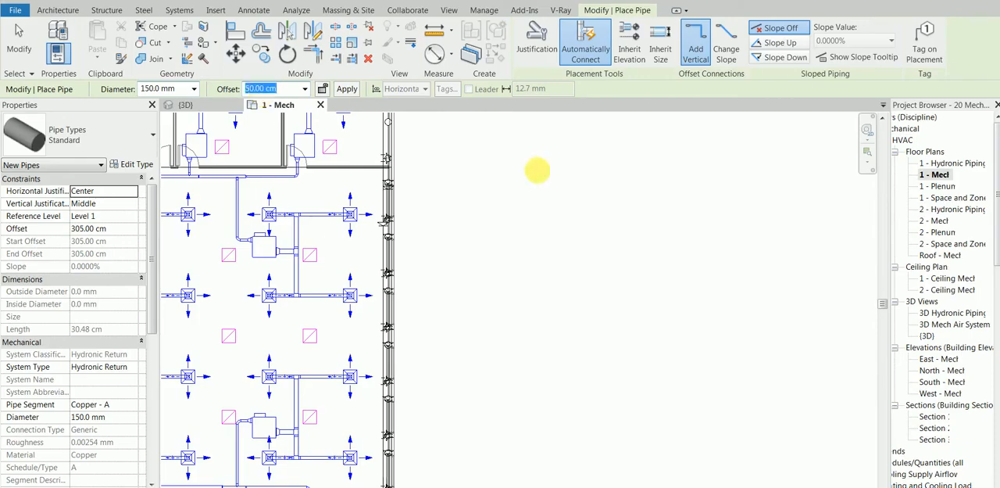
click(513, 203)
click(621, 203)
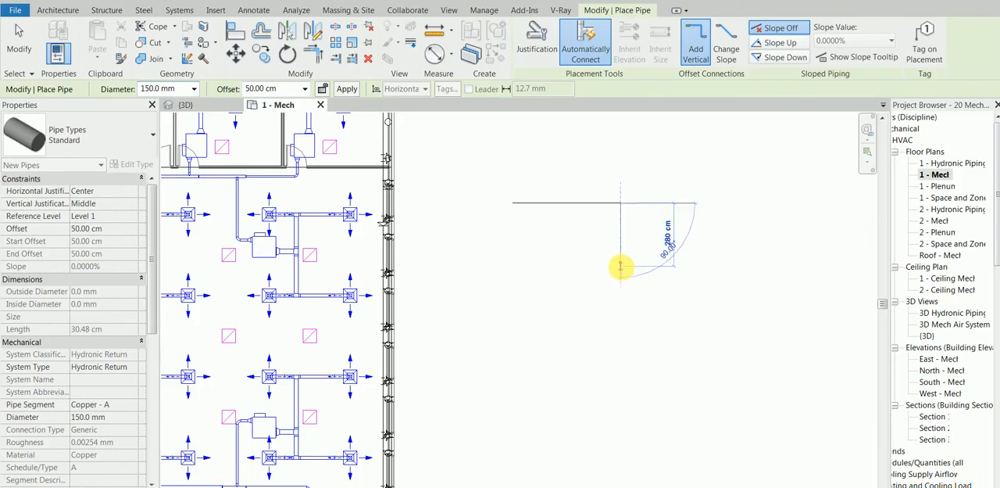
click(621, 290)
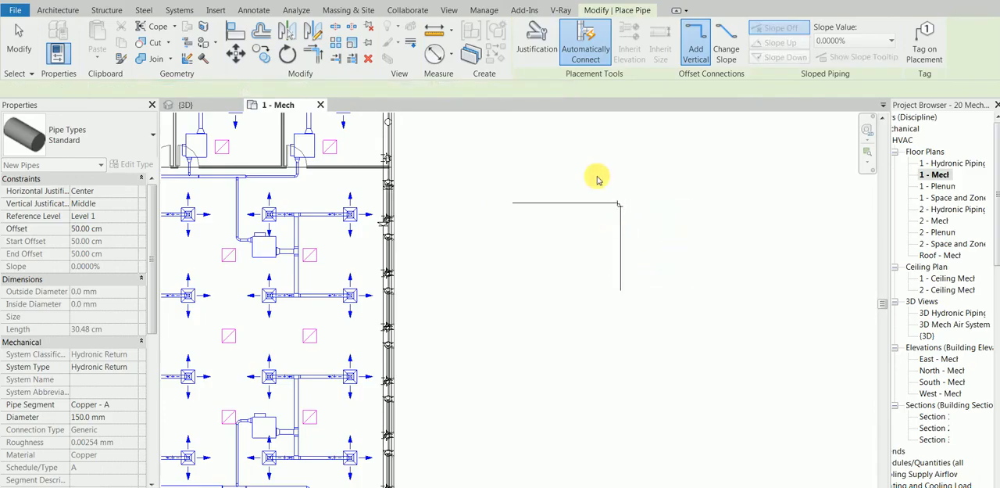
Set the floor plan's detail level to Coarse
scroll(581, 230, up, 2)
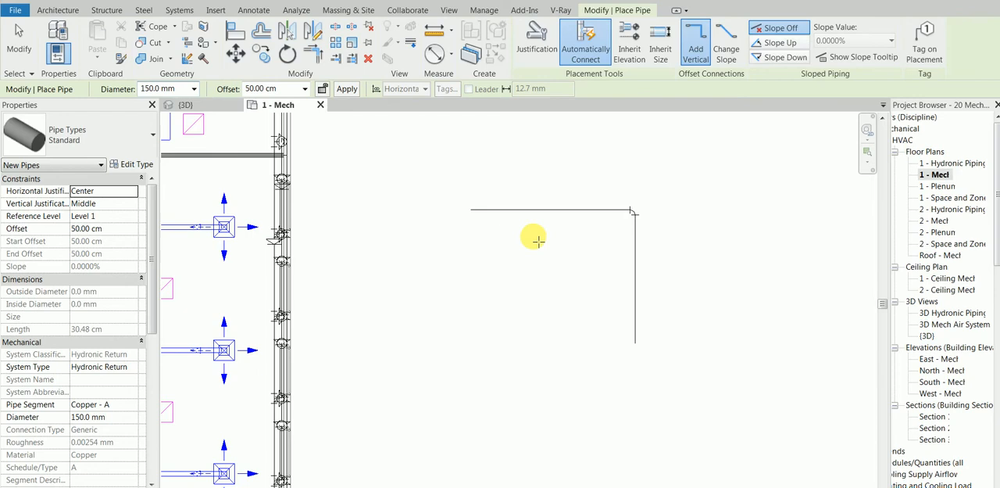
scroll(535, 242, down, 1)
middle_drag(668, 244, 471, 229)
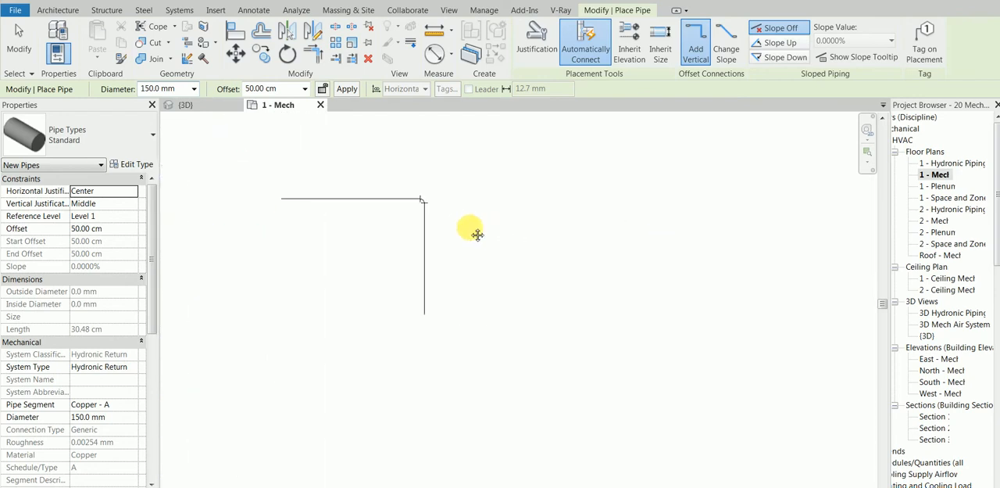
click(216, 485)
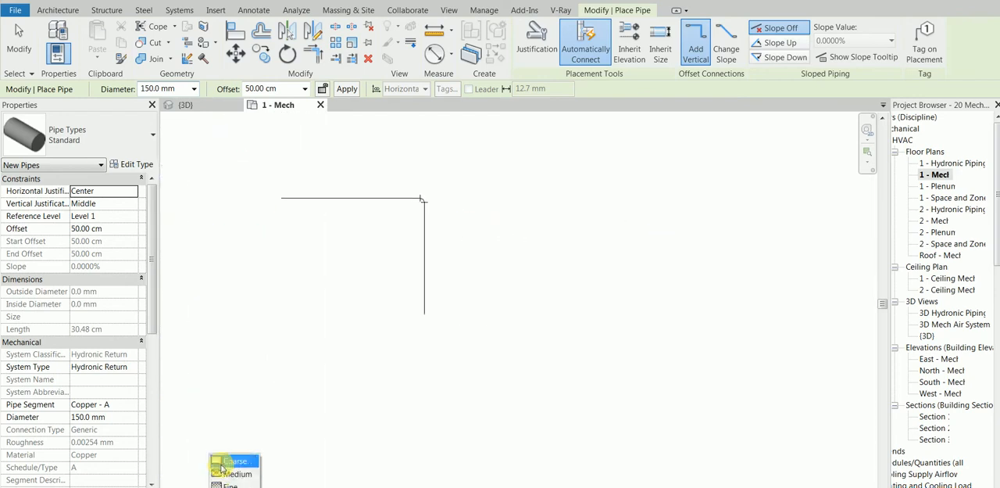
click(226, 457)
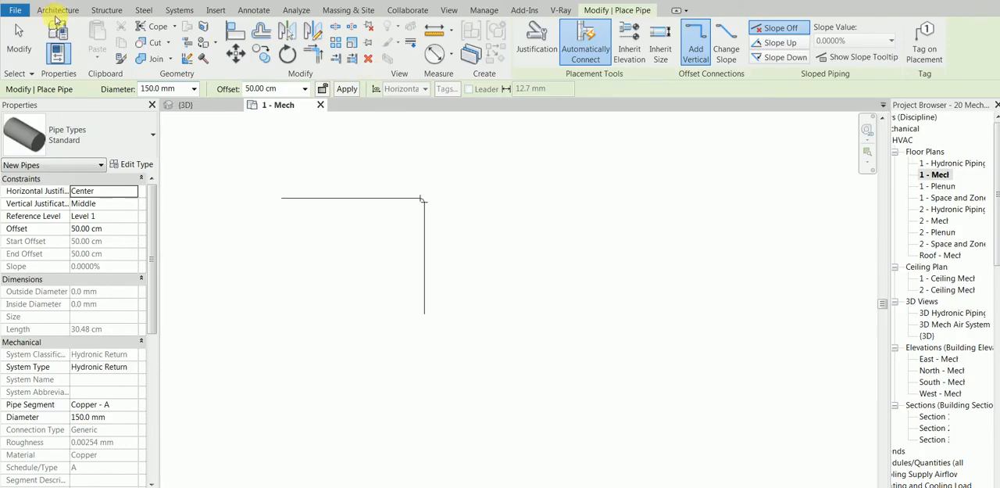
click(176, 10)
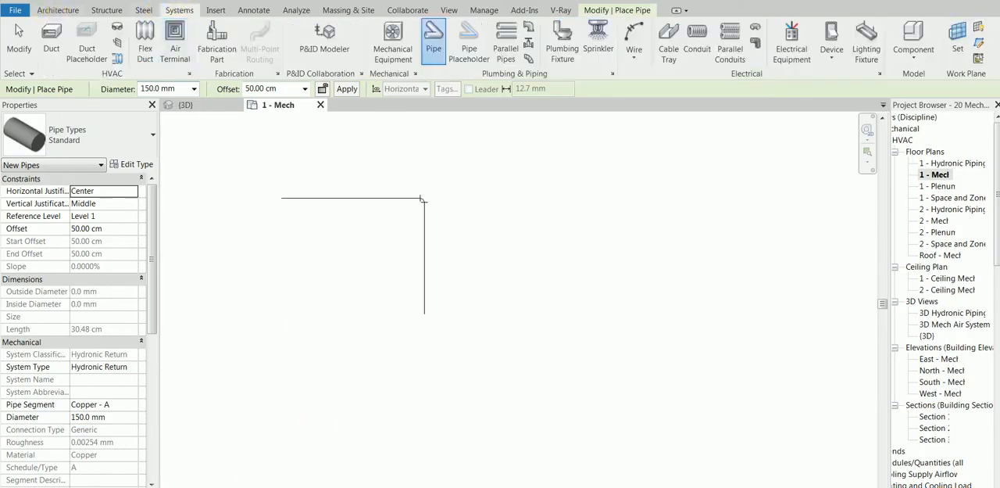
click(215, 487)
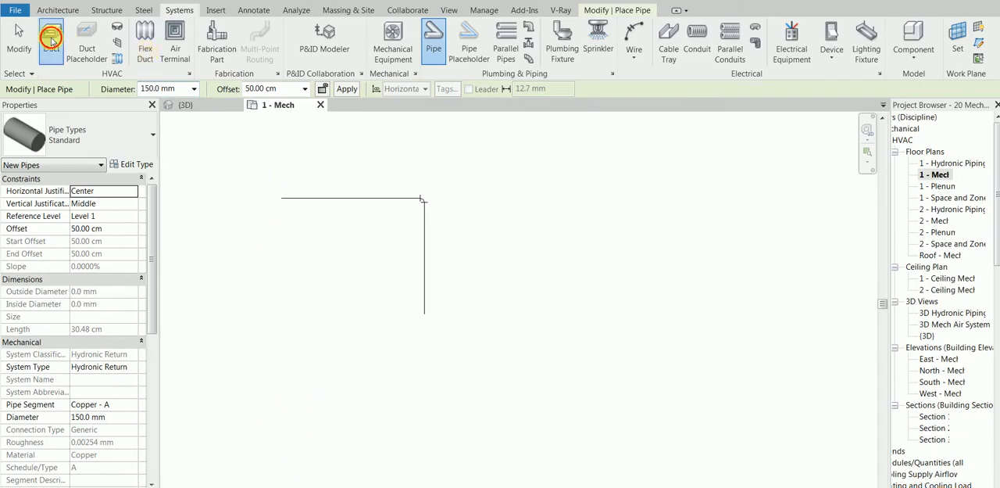
Draw an L-shaped rectangular return air duct, 431.8 mm wide and 1752.6 mm high at 310 cm offset, to the right of the pipe run
click(52, 39)
click(53, 35)
key(Escape)
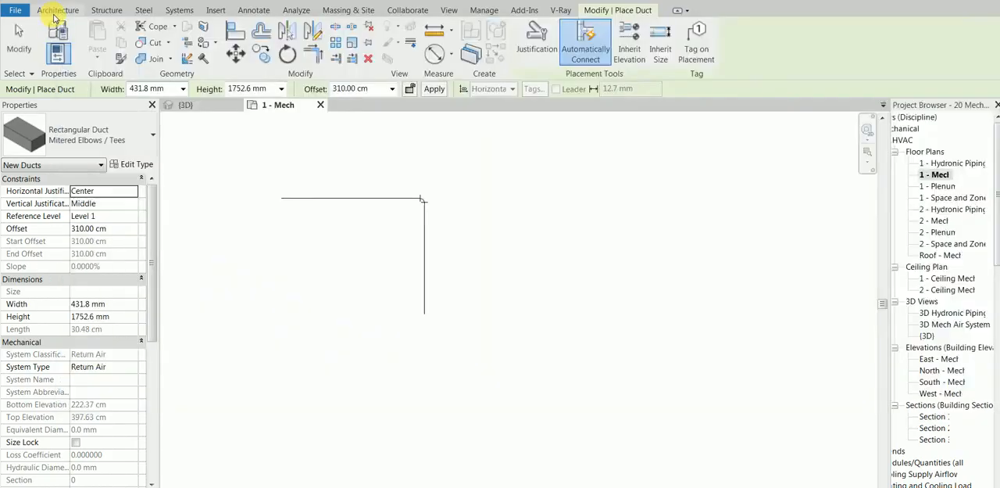
click(180, 10)
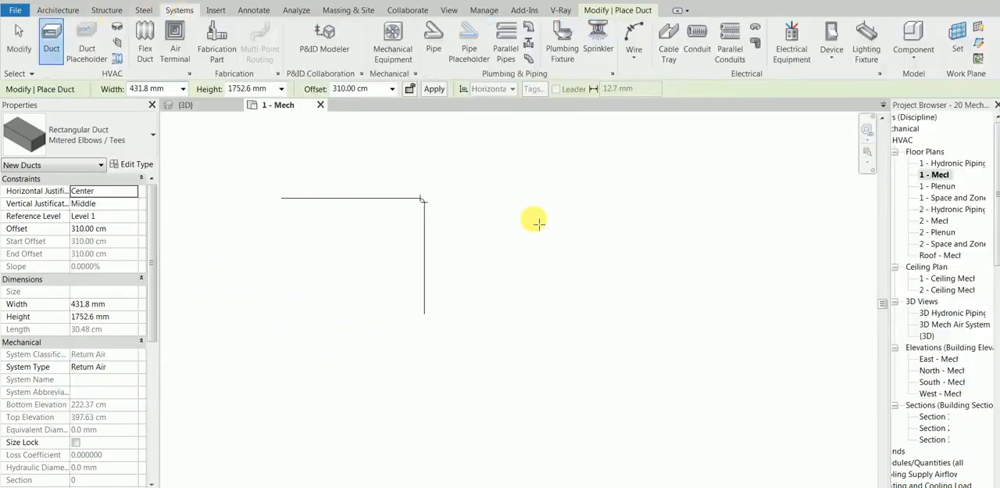
click(628, 198)
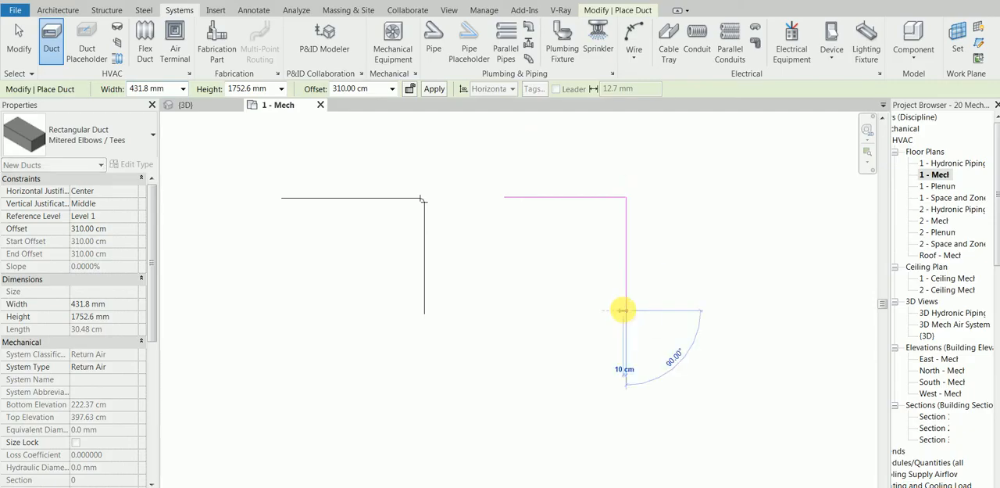
click(626, 310)
key(Escape)
Set the floor plan's detail level to Medium
click(214, 486)
click(228, 475)
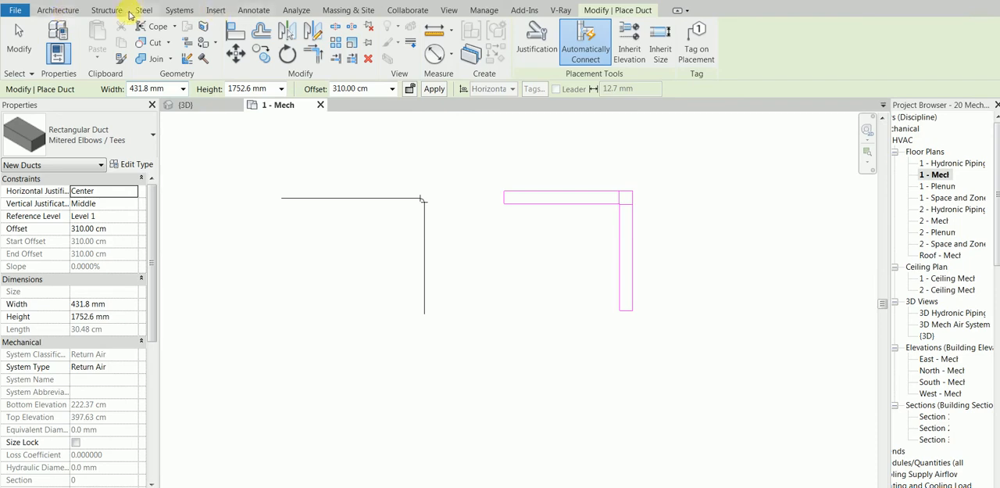
click(185, 10)
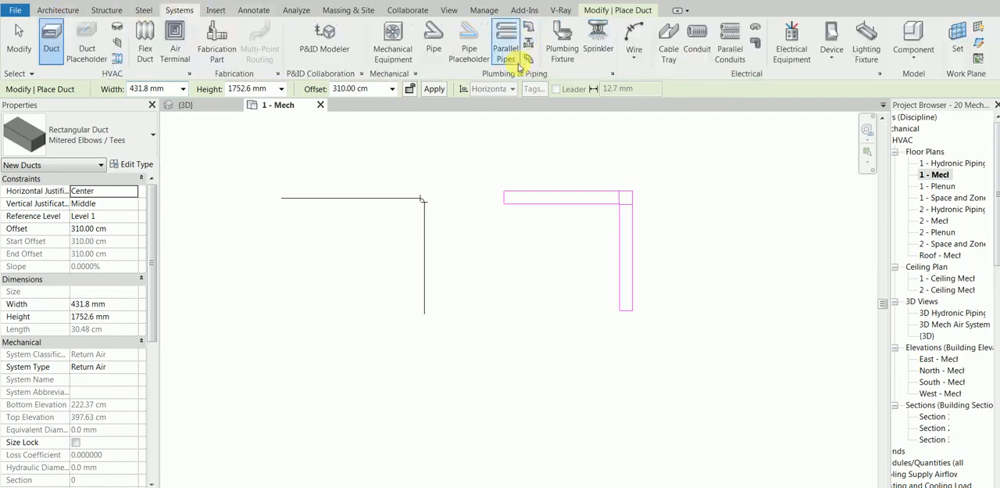
Copy the L-shaped pipe run with its elbow twice, stacking the copies below the original
key(Escape)
drag(439, 198, 337, 338)
middle_drag(343, 274, 365, 204)
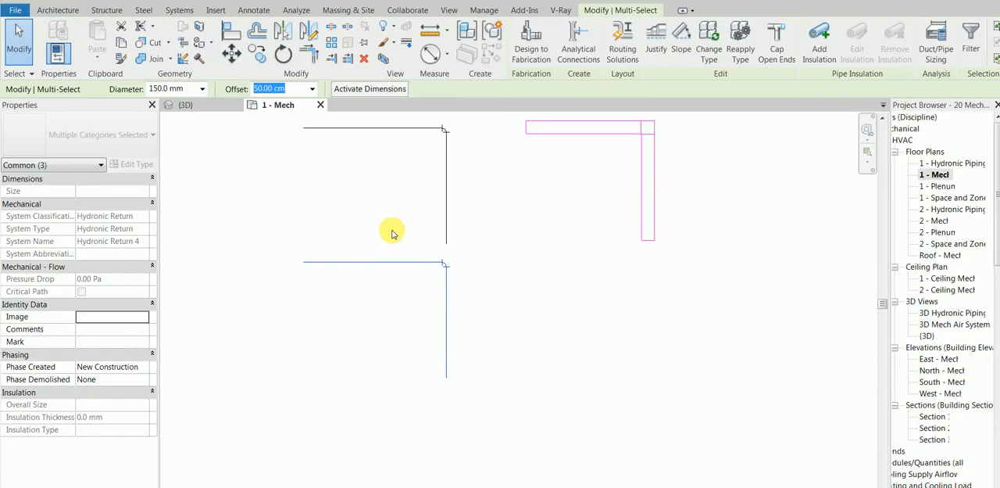
scroll(404, 246, down, 1)
click(455, 255)
click(362, 258)
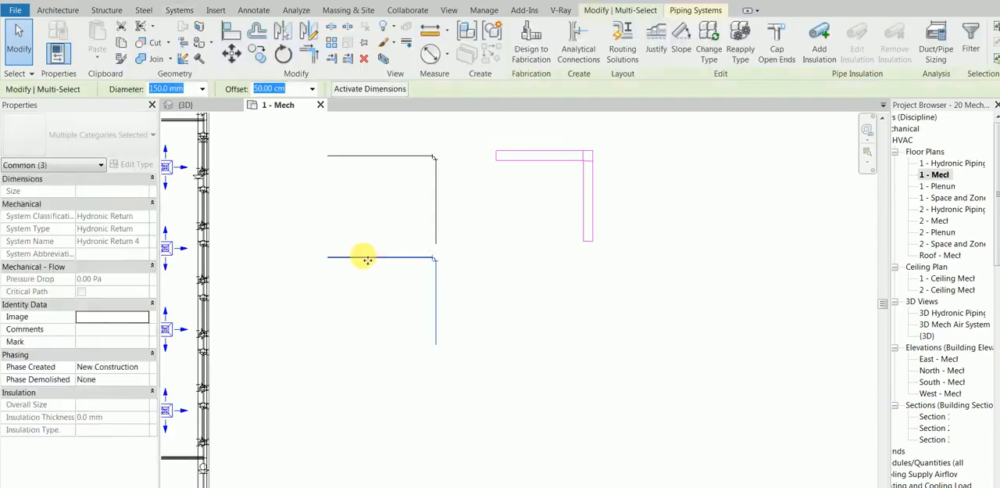
ctrl+drag(368, 285, 362, 356)
key(Escape)
Copy the L-shaped return air duct with its elbow twice, stacking the copies below the original beside the matching pipe runs
drag(658, 125, 533, 225)
ctrl+drag(537, 161, 539, 273)
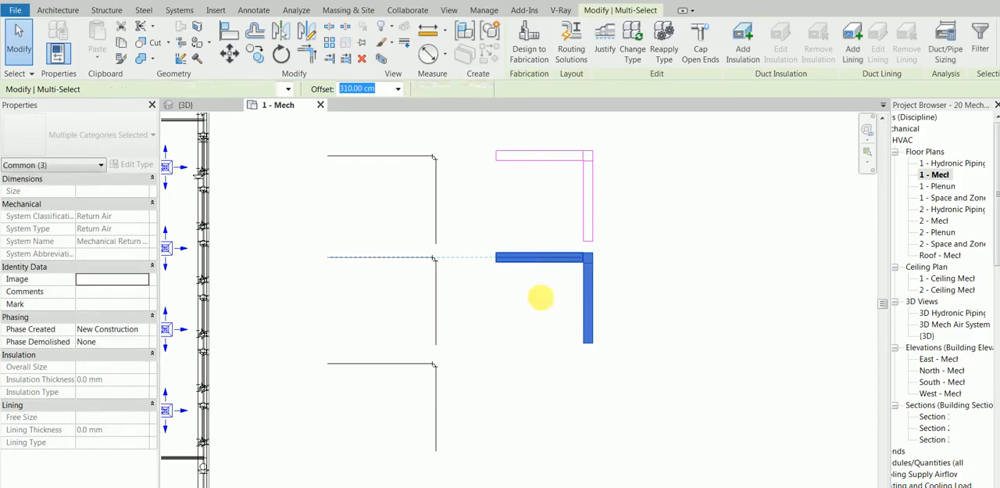
ctrl+drag(545, 346, 542, 372)
click(631, 322)
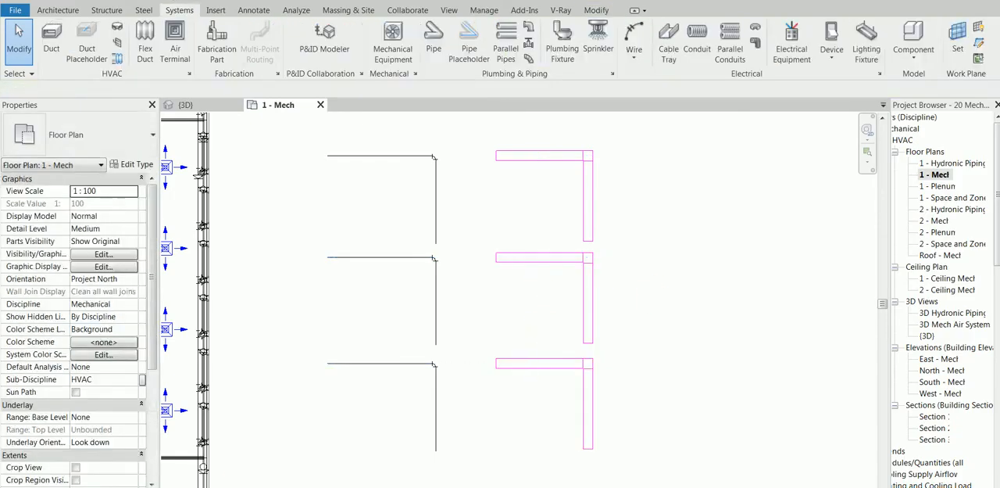
Set the floor plan's detail level to Fine and look closer at the pipe and duct runs
click(217, 487)
click(226, 485)
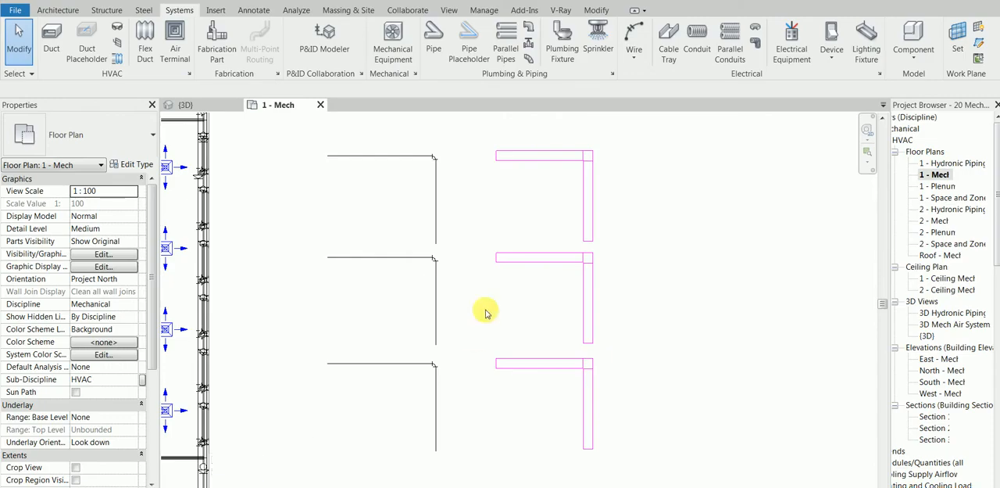
scroll(486, 287, up, 2)
middle_drag(485, 233, 450, 291)
Set the floor plan's detail level to Coarse with the stacked pipe and duct runs in view
click(206, 486)
click(215, 486)
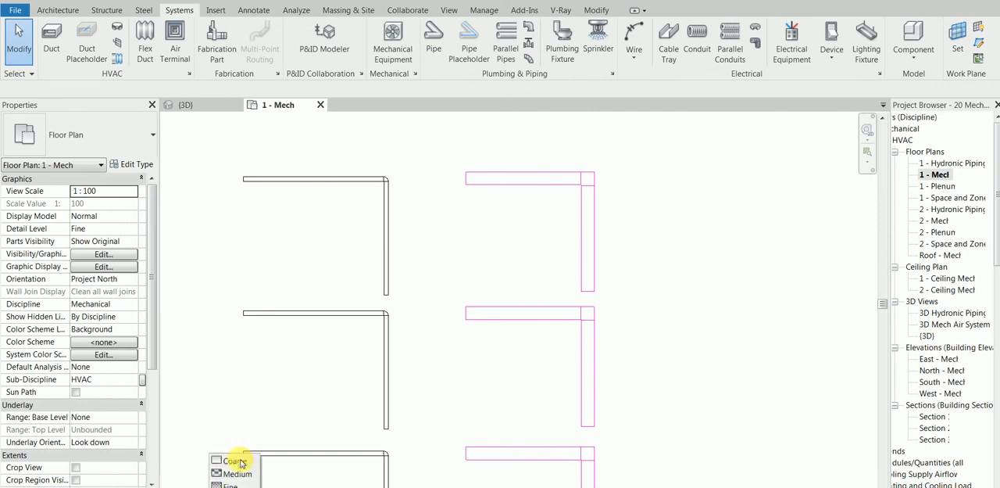
click(240, 462)
scroll(244, 437, down, 1)
middle_drag(330, 308, 291, 265)
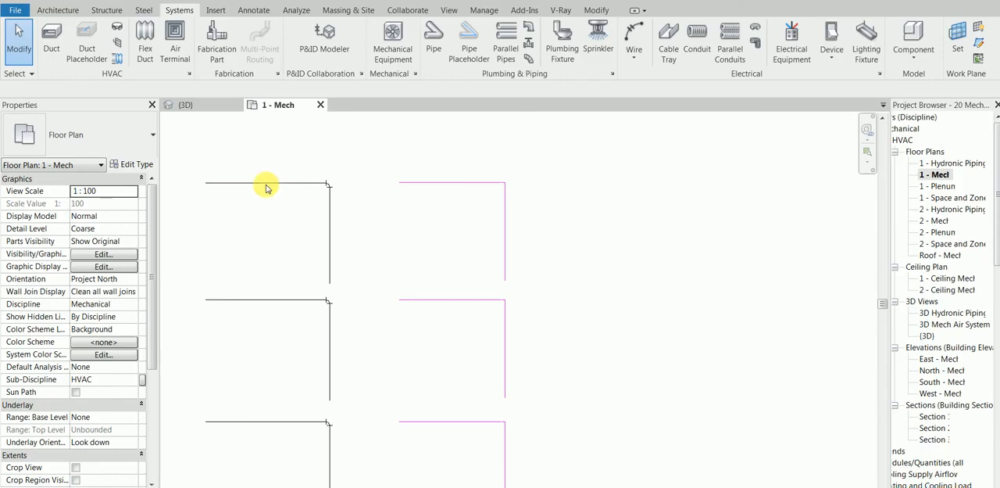
Select the three horizontal ducts and the three horizontal pipes in separate groups to compare their Coarse display, and clear the selection
drag(255, 454, 257, 153)
drag(457, 139, 424, 431)
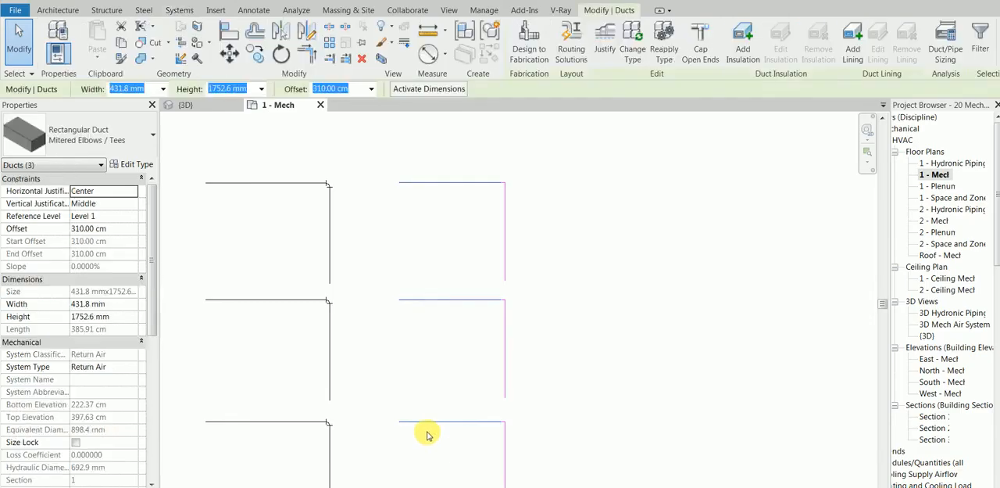
click(215, 486)
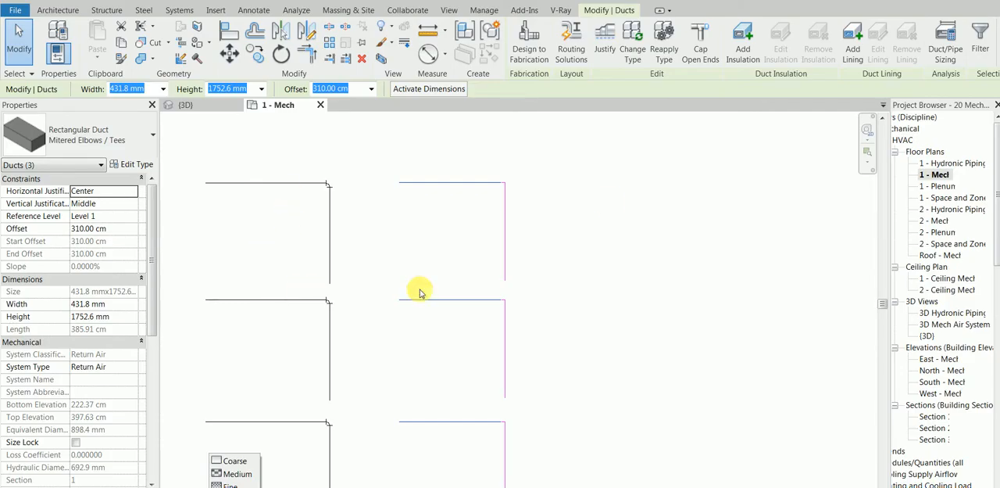
click(607, 203)
drag(250, 146, 228, 428)
click(580, 230)
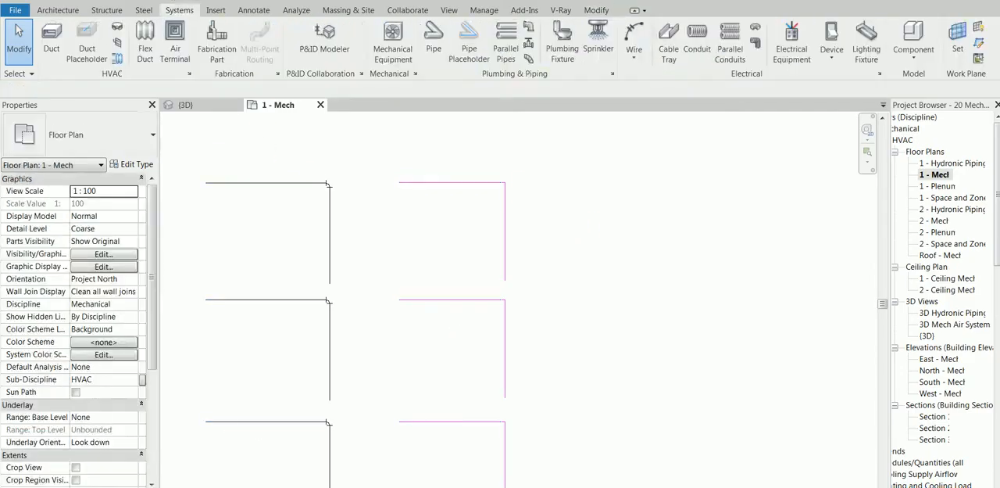
Set the floor plan's detail level to Medium, followed by Fine, to compare the pipe and duct runs
click(213, 486)
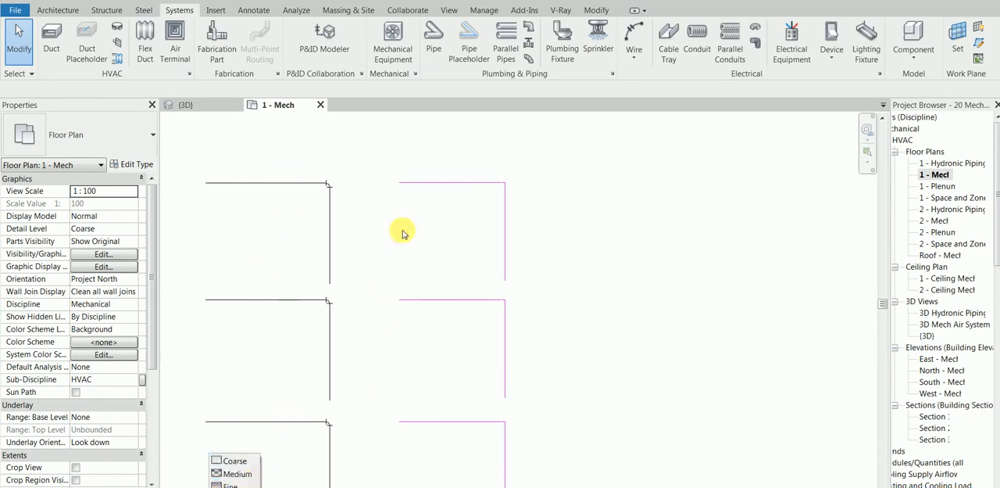
click(235, 473)
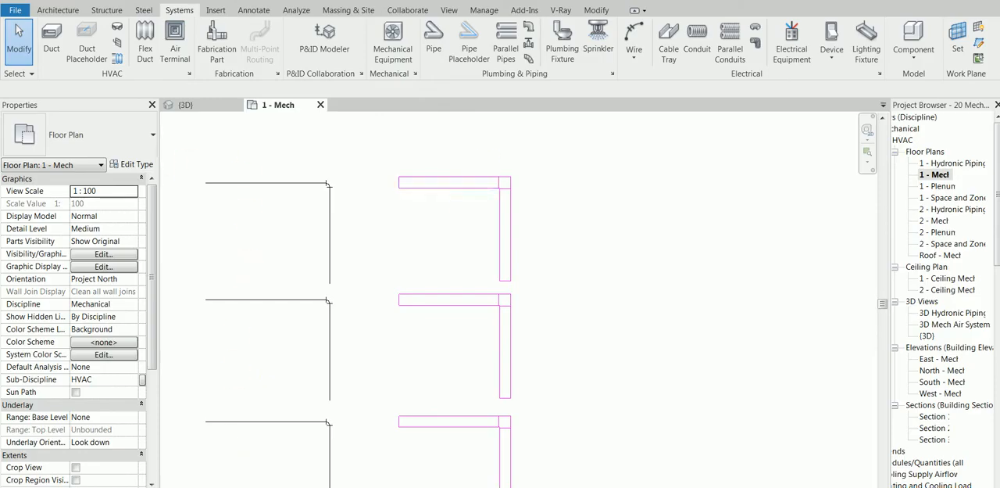
click(215, 487)
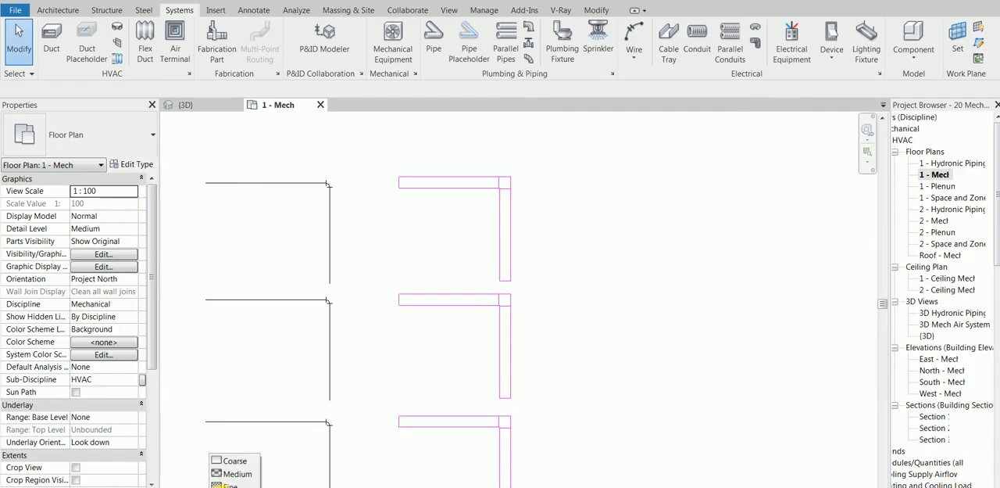
click(225, 484)
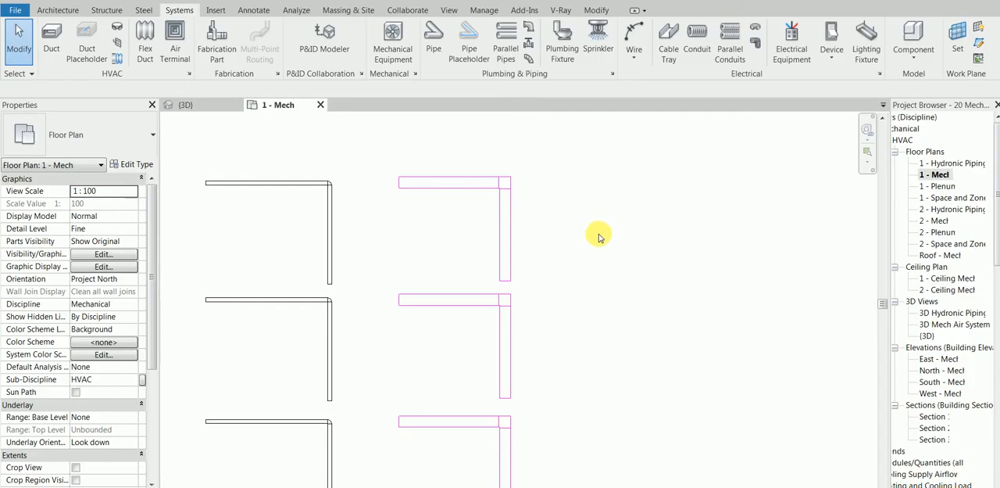
Set the floor plan's detail level to Coarse and inspect the supply air ducts and terminals inside the building
scroll(566, 277, down, 3)
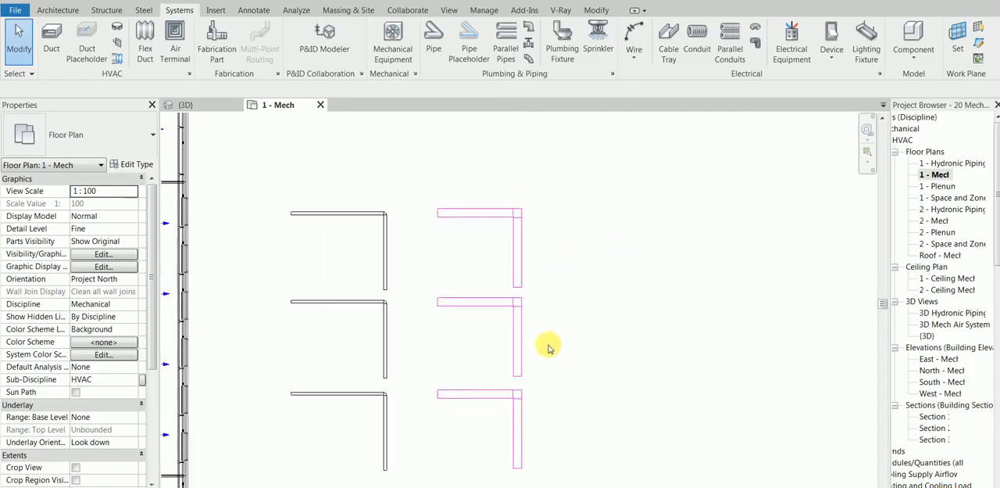
middle_drag(630, 342, 672, 372)
scroll(348, 312, down, 1)
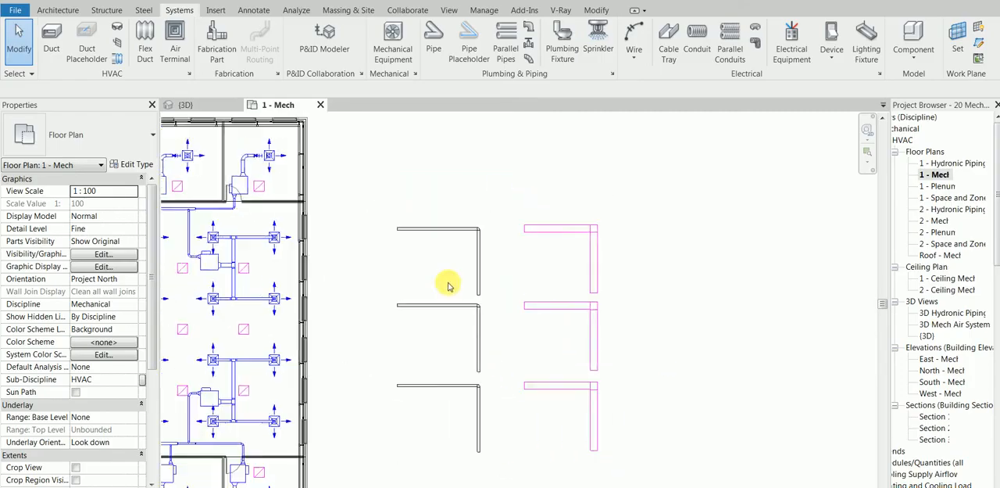
middle_drag(472, 288, 483, 281)
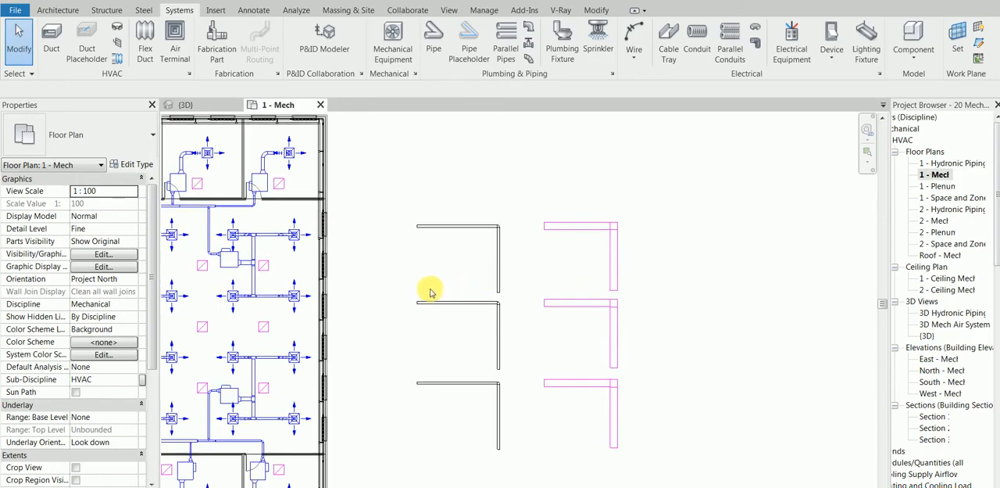
scroll(438, 303, down, 1)
middle_drag(420, 292, 509, 290)
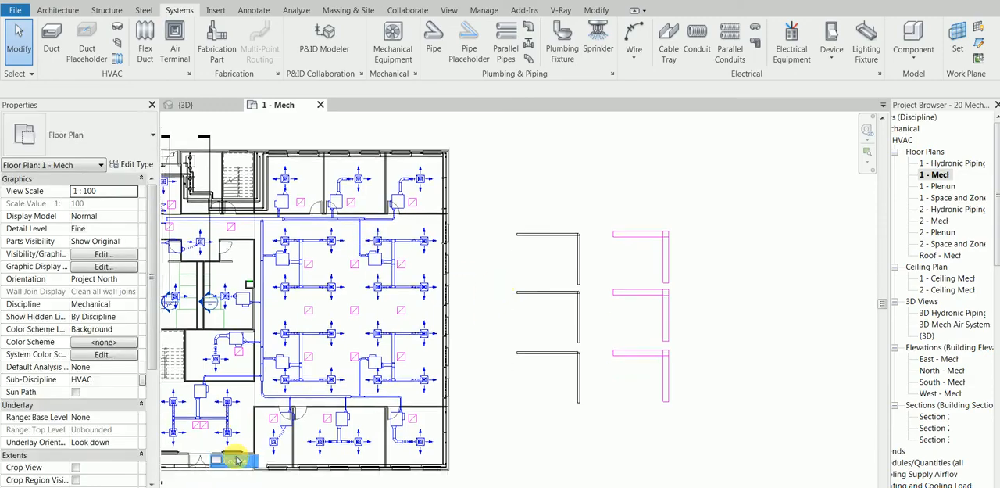
scroll(390, 404, up, 5)
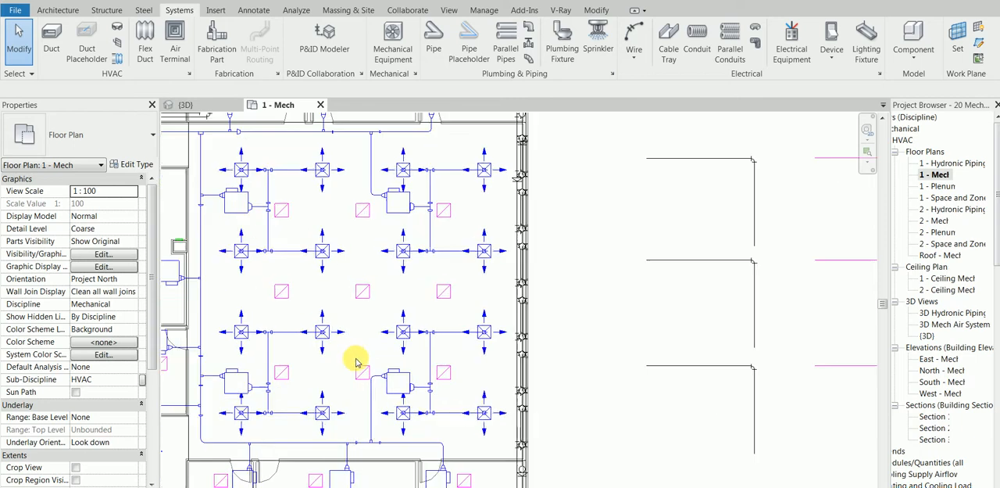
middle_drag(388, 404, 363, 317)
Set the detail level to Medium to examine the building's ductwork
click(217, 487)
click(235, 474)
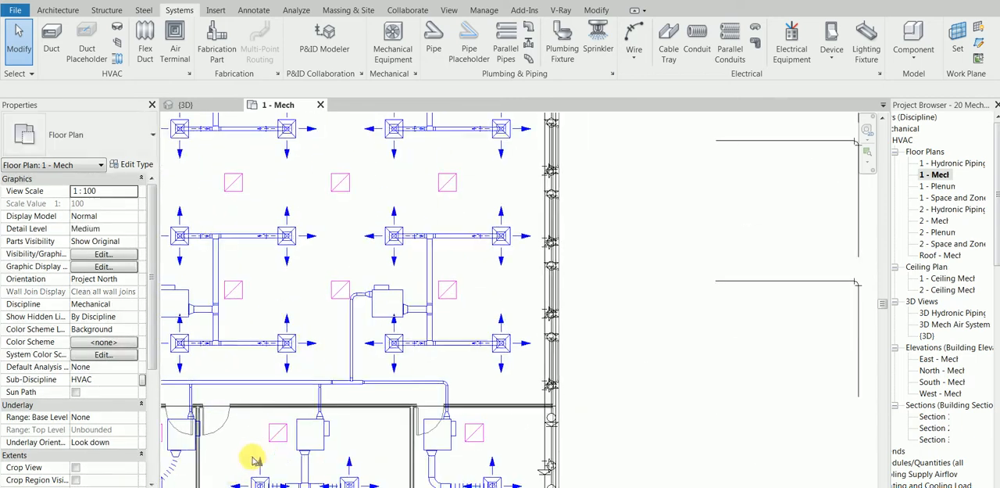
scroll(404, 377, down, 3)
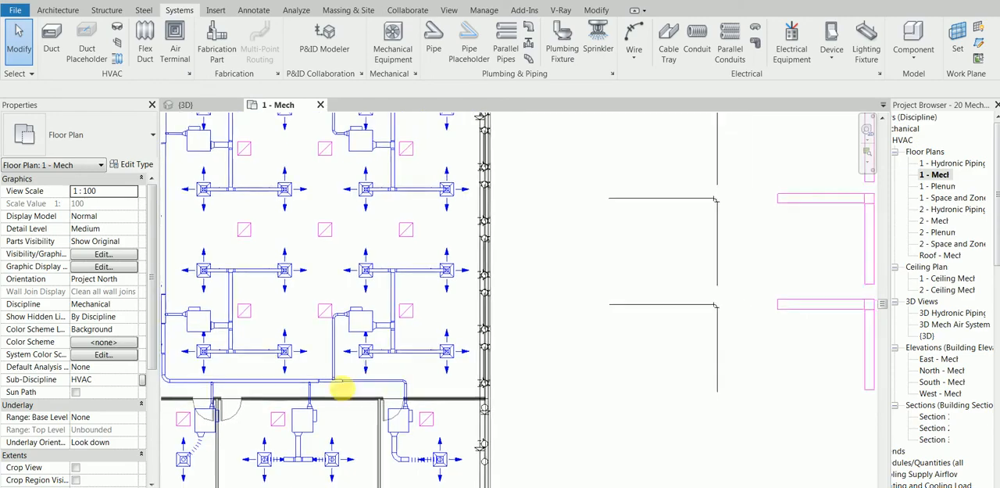
Set the detail level to Fine and examine the branch ducts around the air terminals in the building
click(214, 487)
click(236, 483)
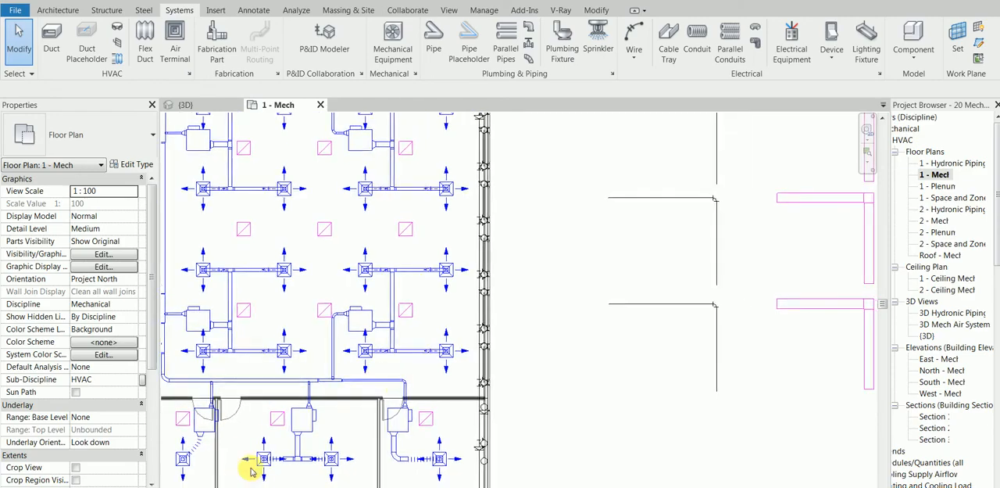
scroll(393, 339, up, 4)
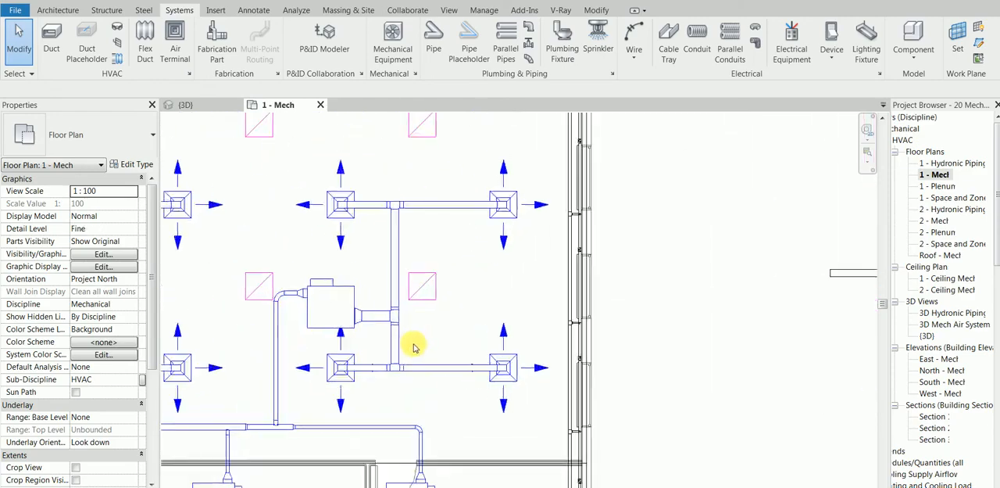
middle_drag(338, 344, 429, 364)
scroll(429, 364, down, 2)
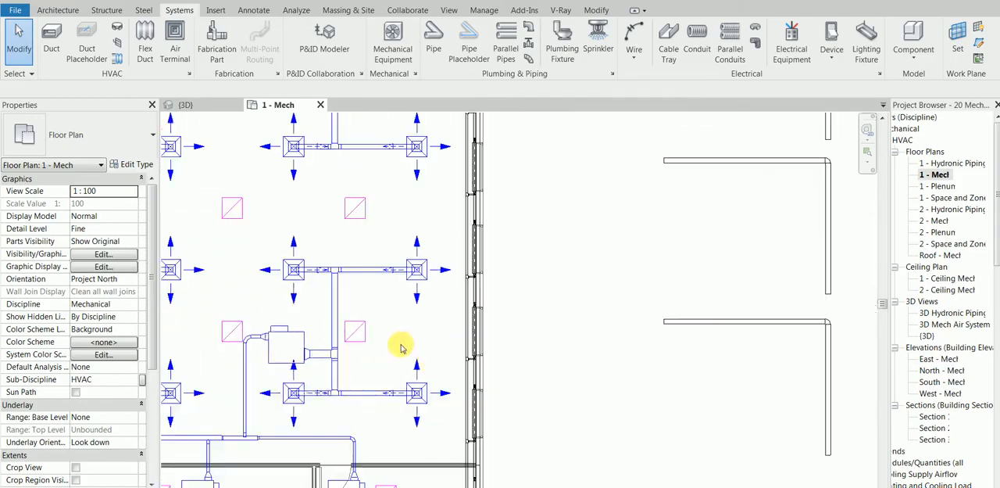
scroll(361, 322, down, 3)
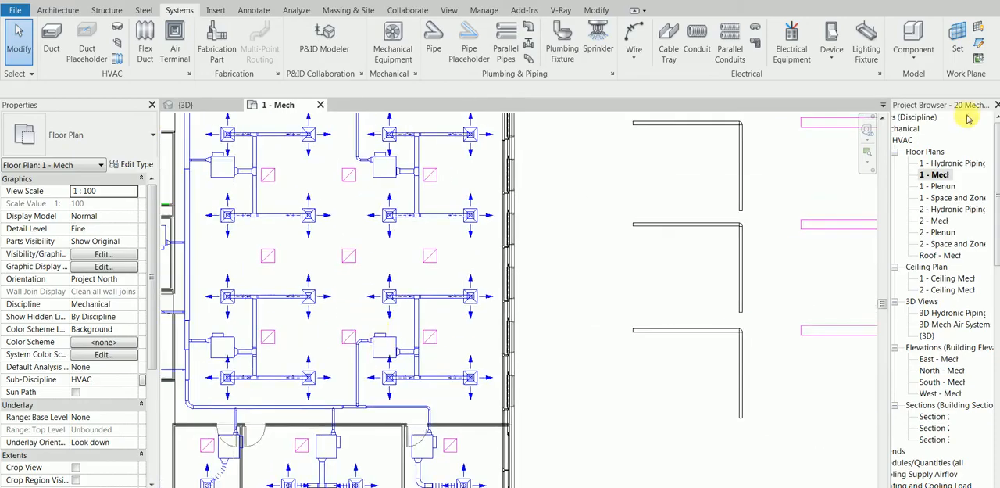
Examine the 1 - Mech view among the HVAC floor plans in the project browser
click(948, 177)
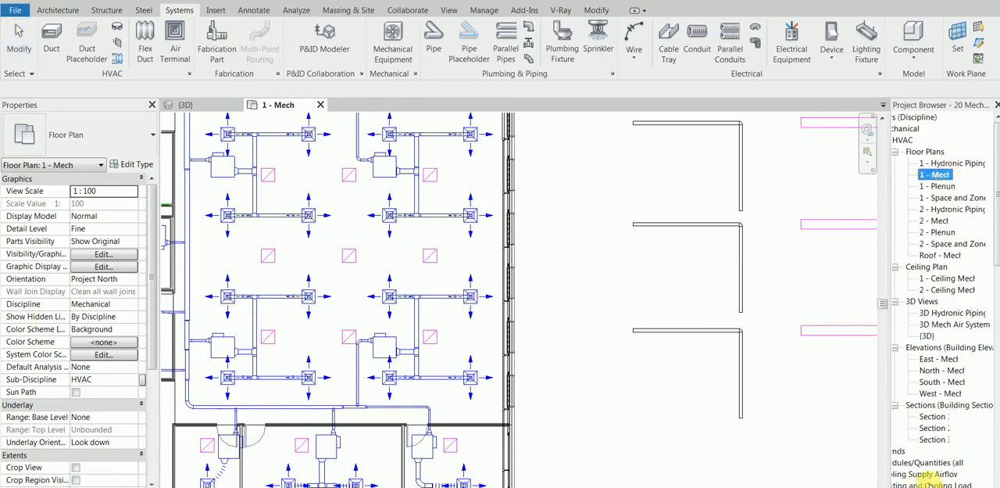
click(929, 486)
click(941, 175)
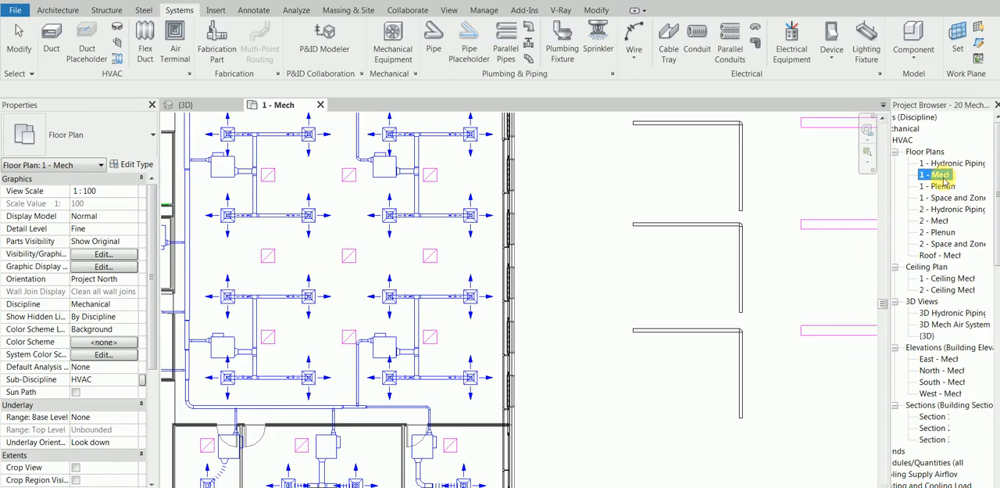
click(952, 198)
double_click(943, 176)
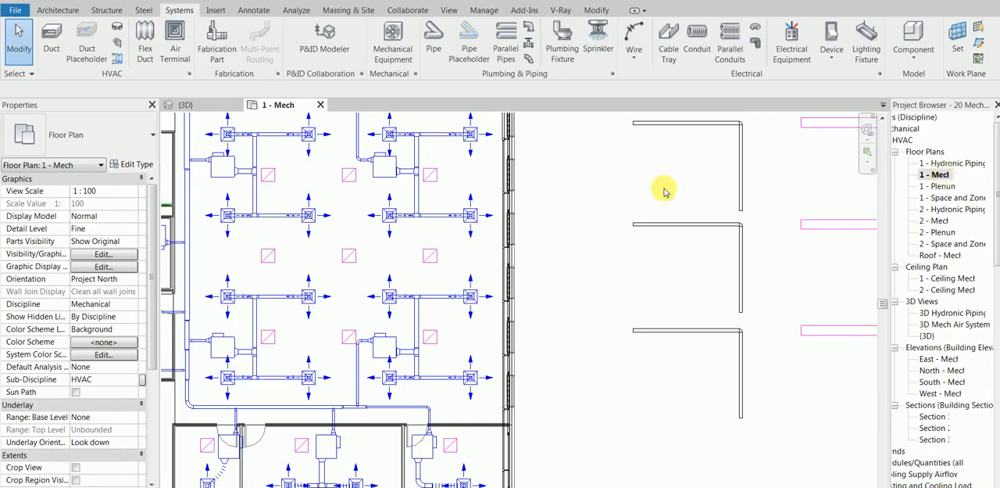
click(936, 221)
click(940, 175)
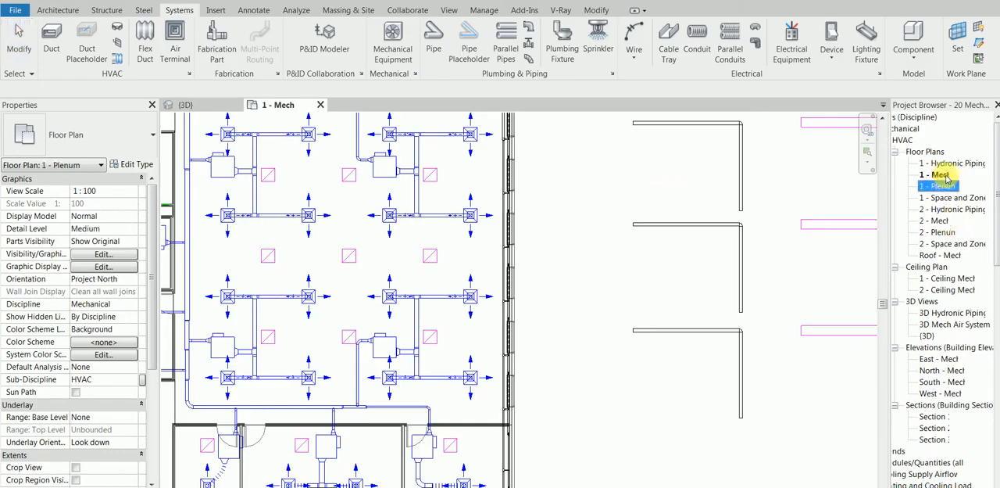
click(658, 287)
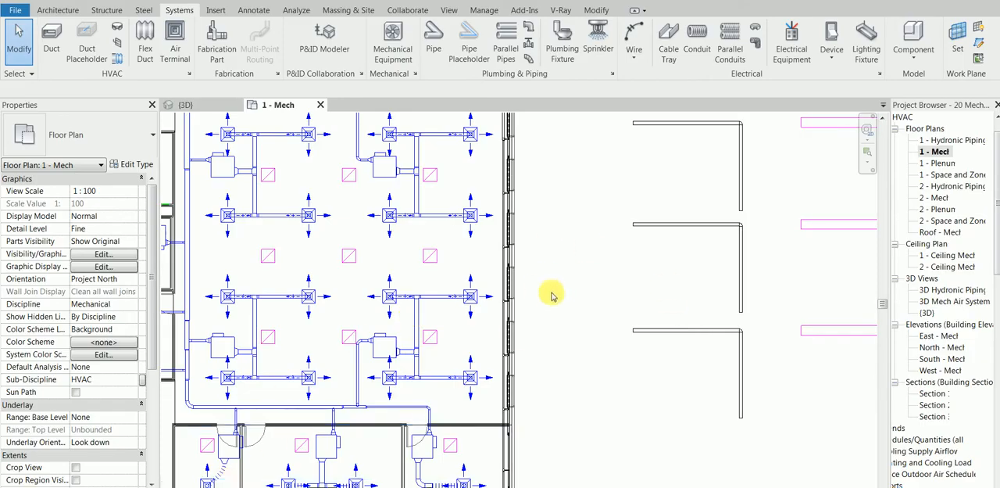
Return to the stacked pipe and duct runs beside the building and set the detail level to Medium
middle_drag(713, 315, 443, 342)
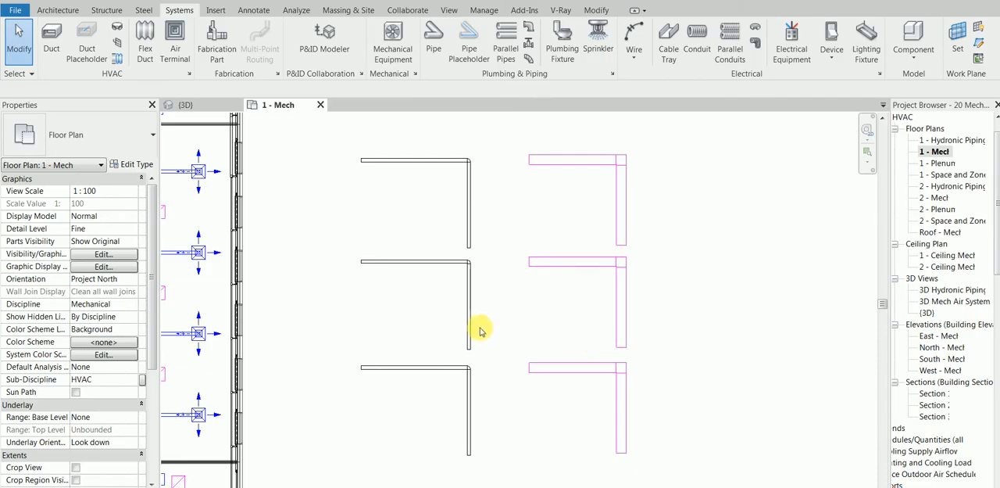
middle_drag(476, 334, 453, 335)
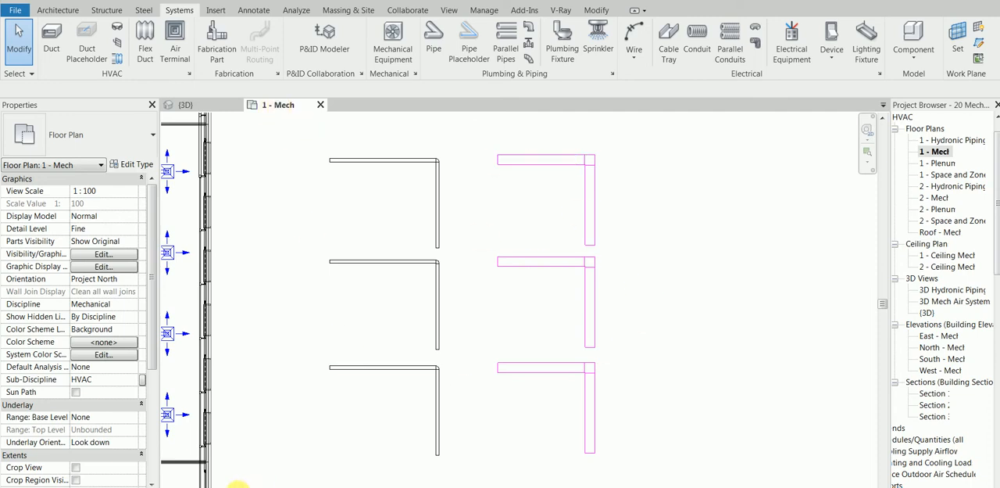
click(217, 484)
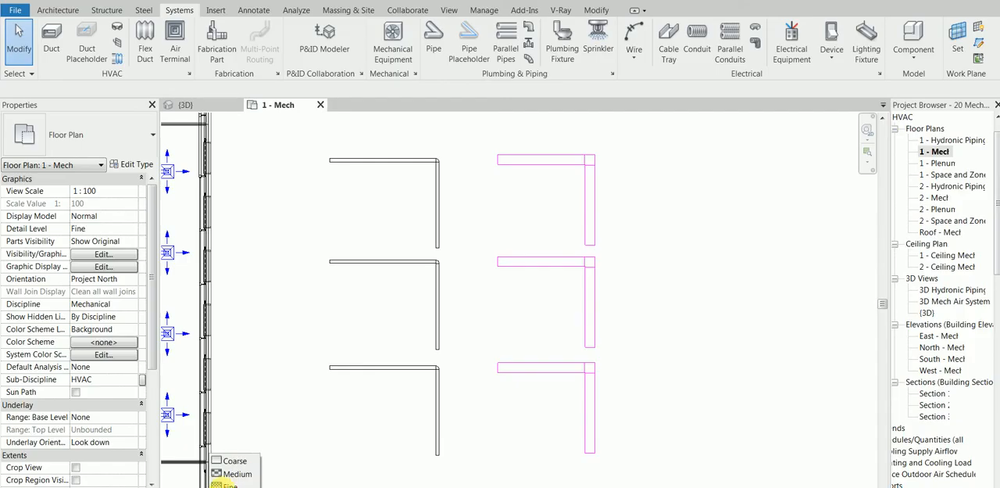
click(238, 474)
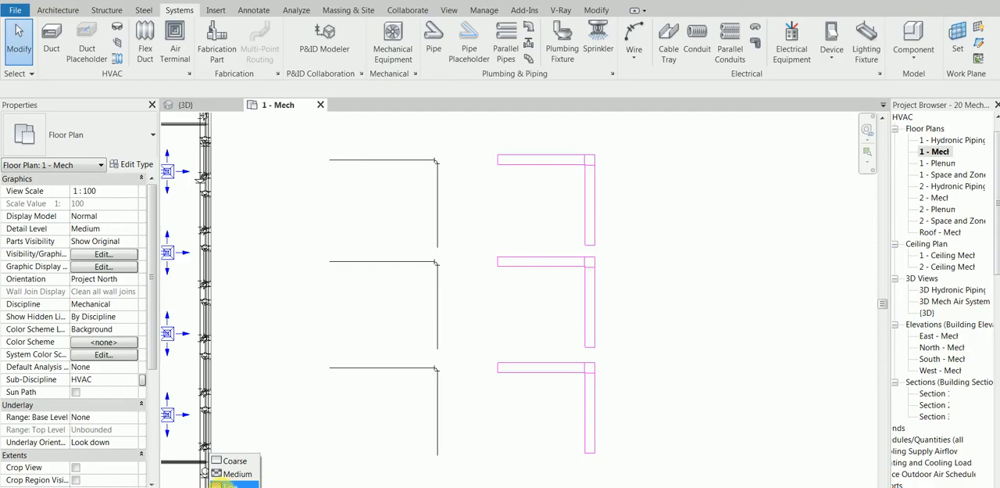
Set the detail level to Fine, inspect the properties of the uppermost horizontal pipe and clear the selection
click(228, 484)
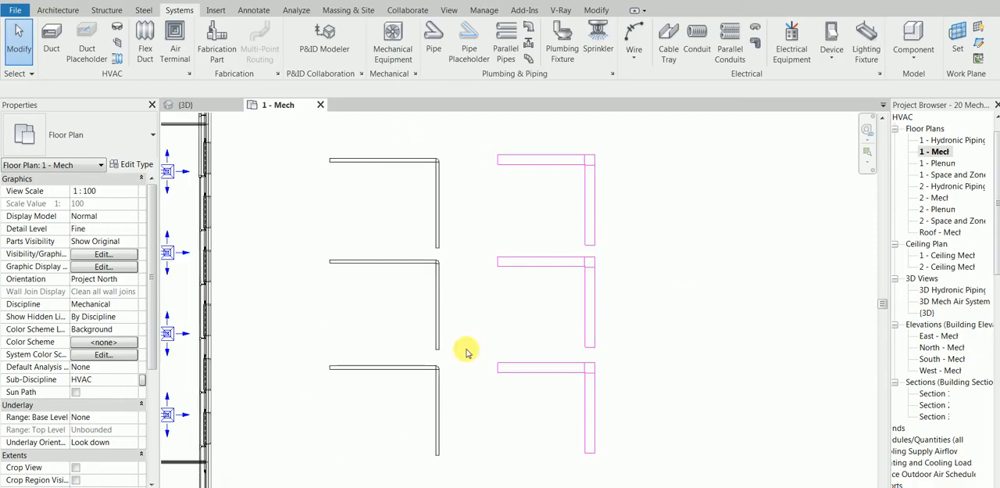
click(406, 161)
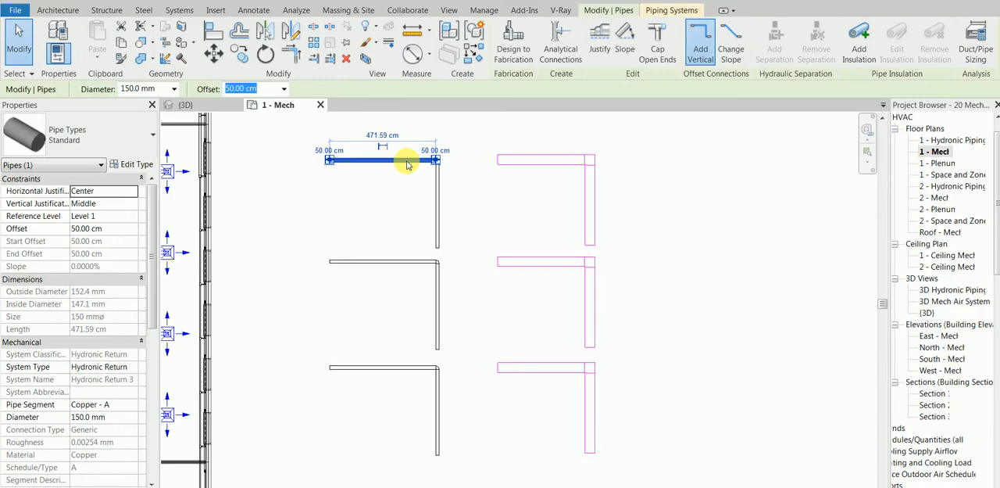
click(404, 298)
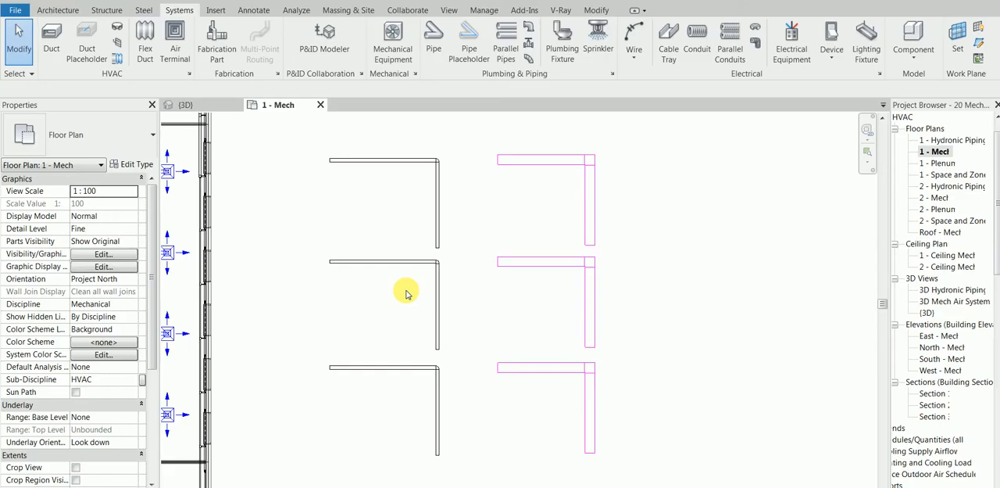
Review the view range of the 1 - Mech plan, including the sample view range diagram, leaving its settings as they are
scroll(407, 293, down, 1)
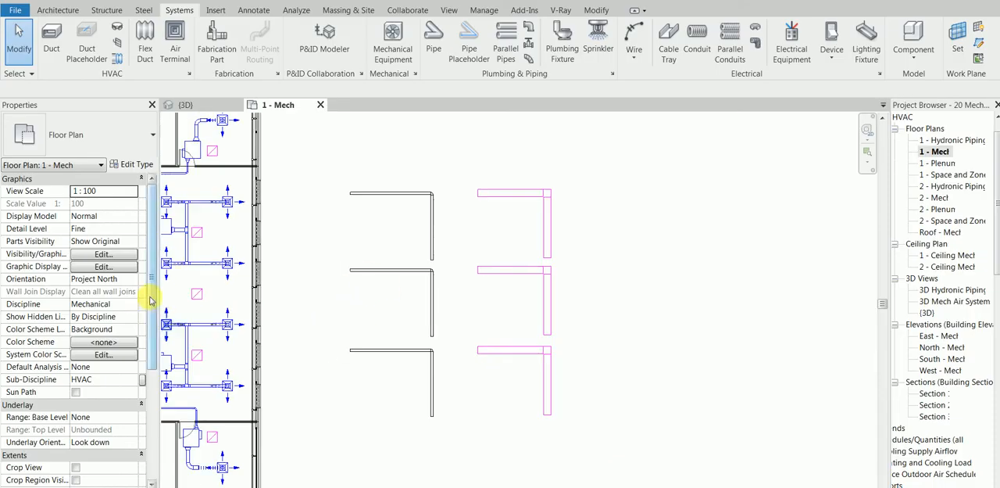
drag(152, 309, 153, 358)
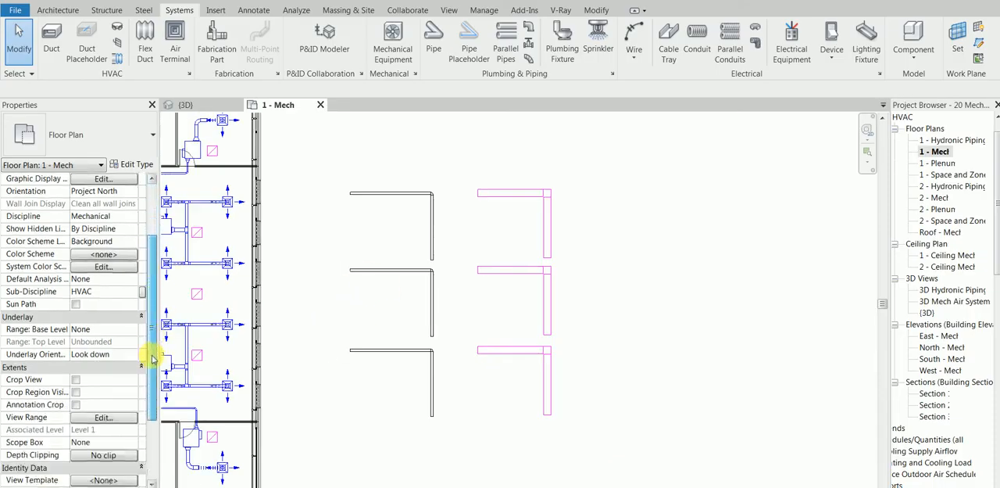
click(103, 416)
click(475, 329)
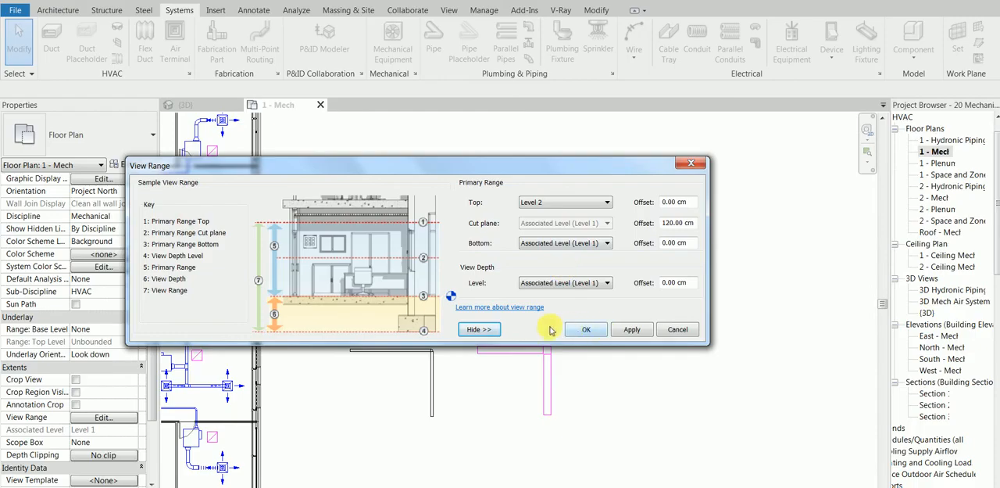
click(677, 329)
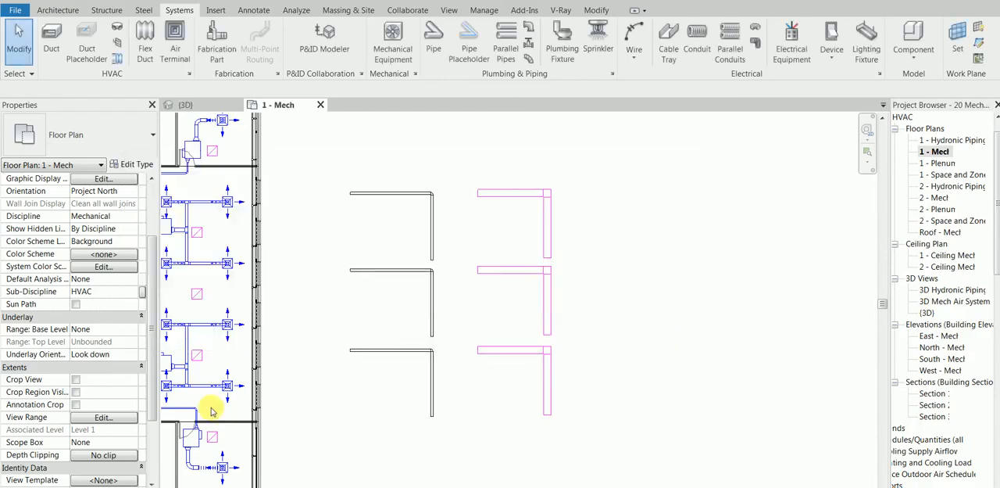
scroll(434, 312, up, 2)
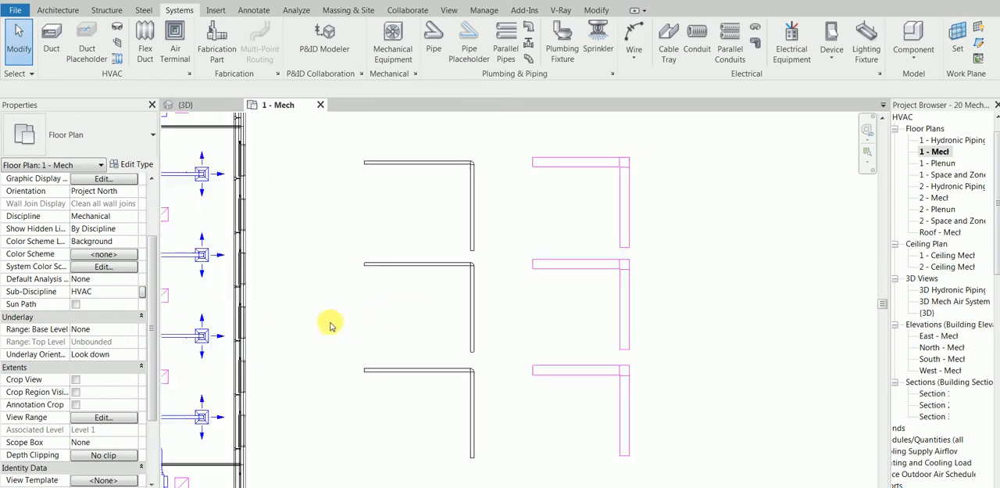
click(92, 416)
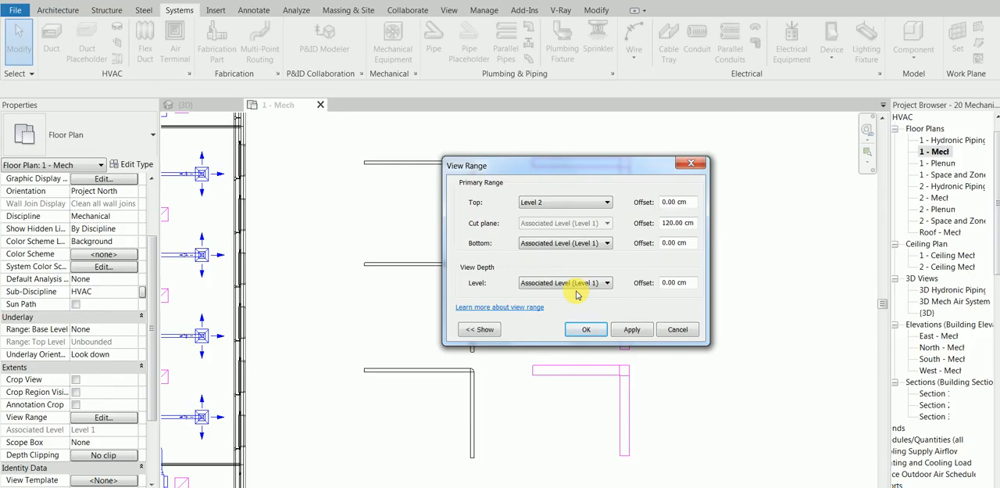
click(591, 331)
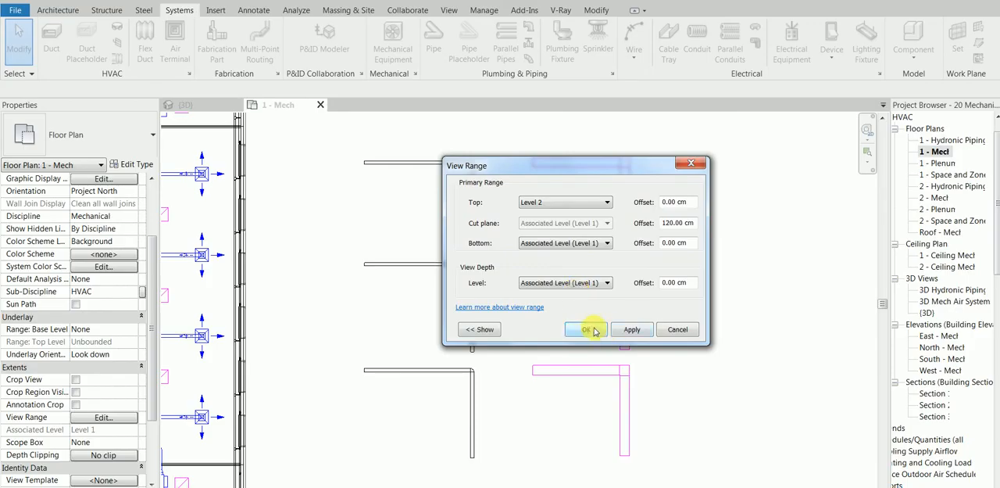
Examine the ducts and air terminals inside the building and check the plan's view range against them
scroll(505, 340, down, 2)
middle_drag(385, 338, 622, 339)
scroll(451, 317, down, 1)
middle_drag(419, 313, 554, 328)
scroll(389, 284, up, 2)
scroll(382, 300, up, 1)
scroll(443, 274, down, 1)
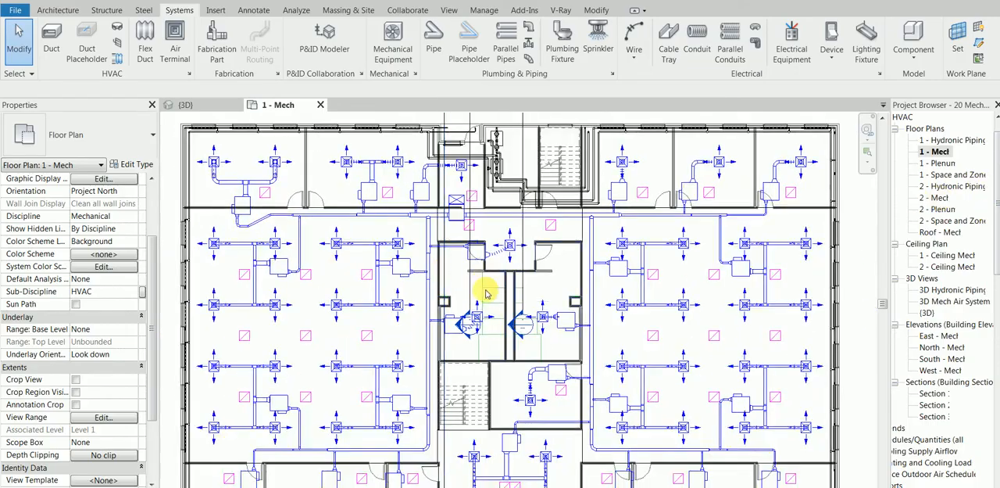
click(102, 417)
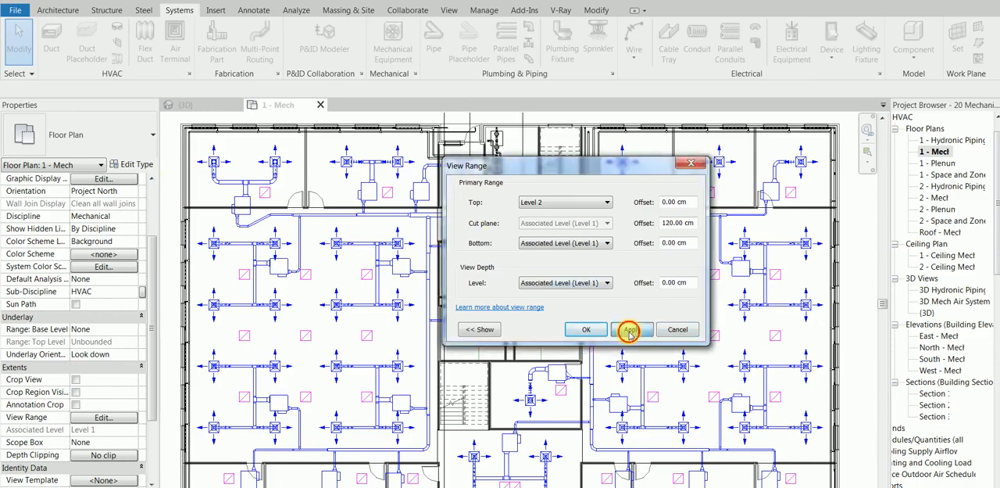
click(680, 329)
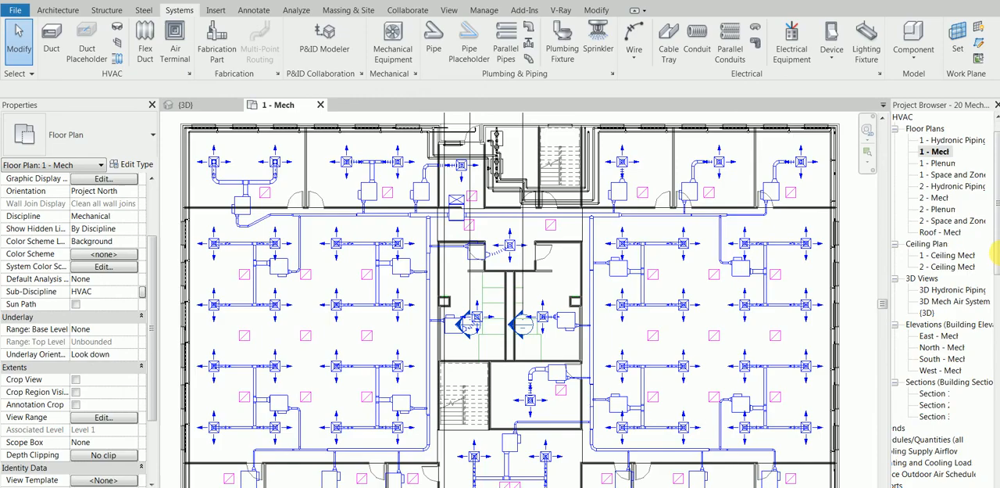
Open the 1 - Hydronic Piping floor plan from the HVAC views
scroll(994, 278, down, 2)
scroll(994, 269, up, 3)
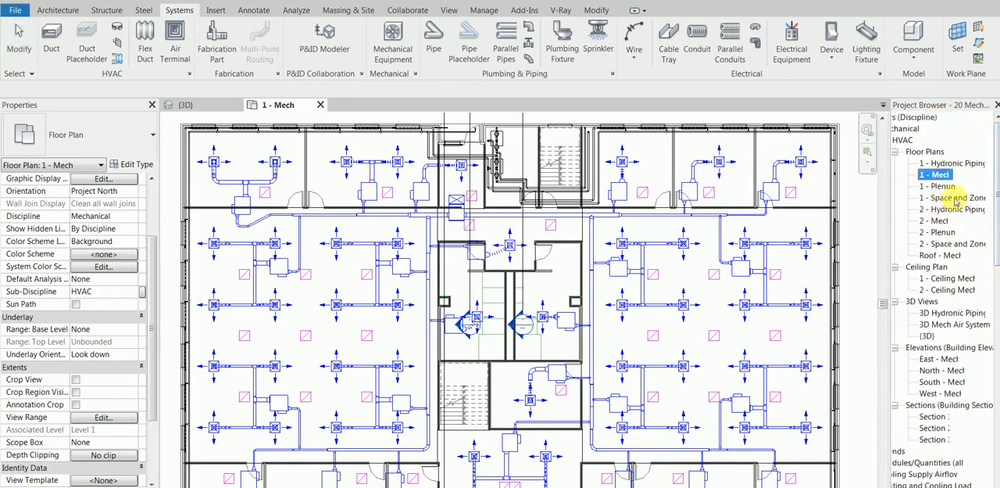
click(946, 163)
double_click(946, 163)
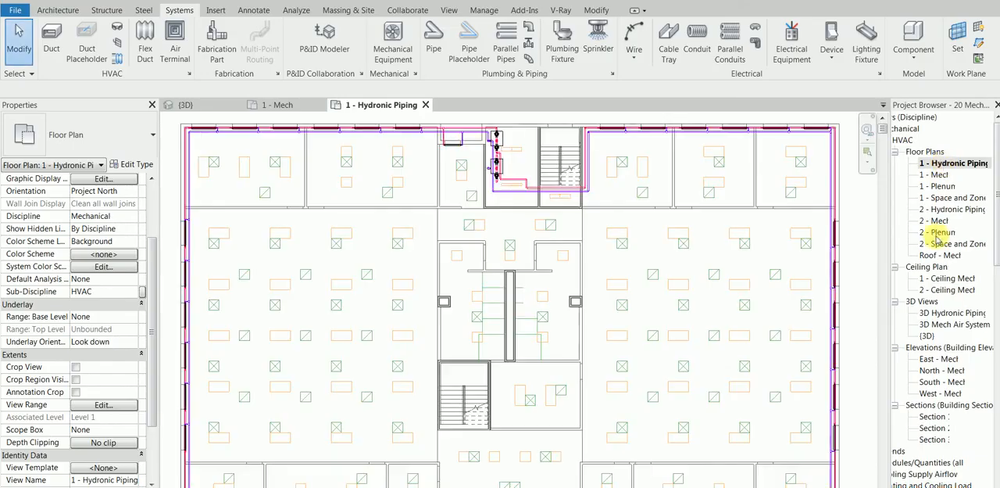
Examine the building core in the hydronic piping plan and the stacked pipe runs beside the building
scroll(487, 294, up, 3)
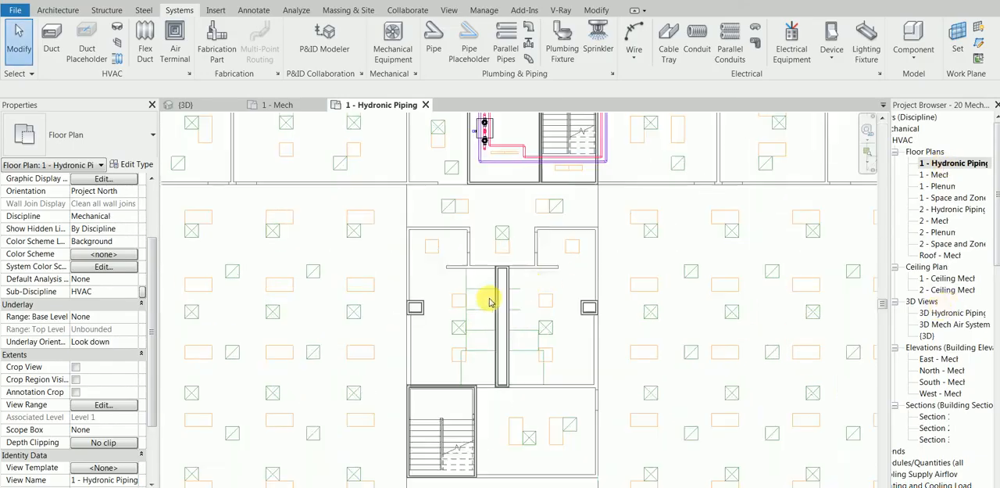
scroll(485, 272, down, 3)
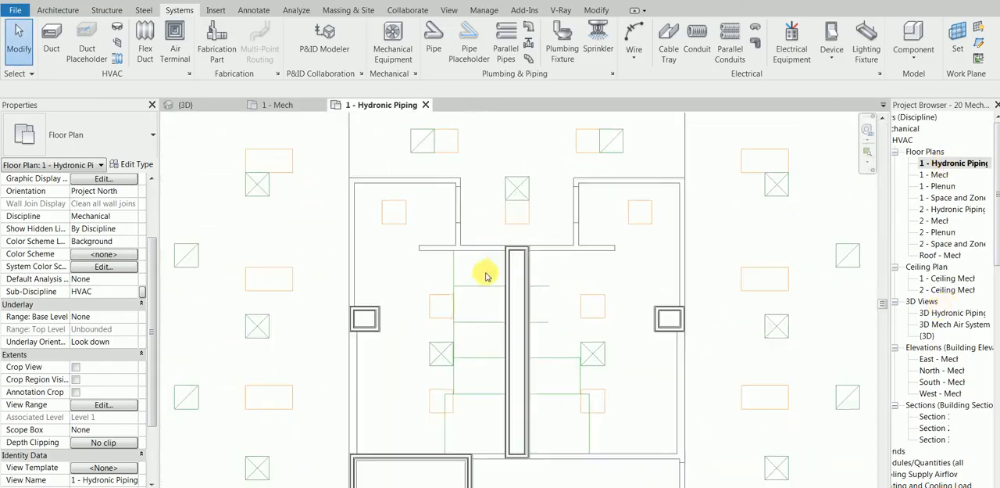
scroll(531, 306, down, 3)
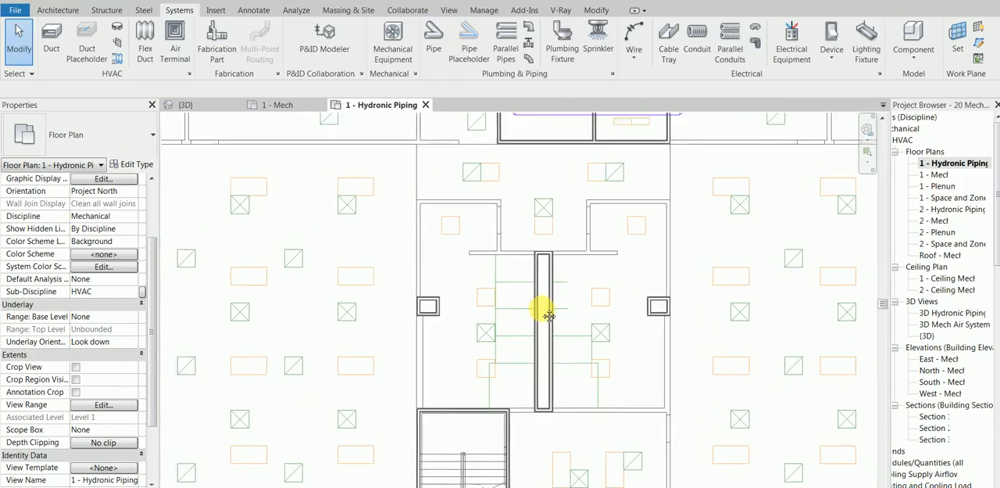
scroll(542, 317, up, 2)
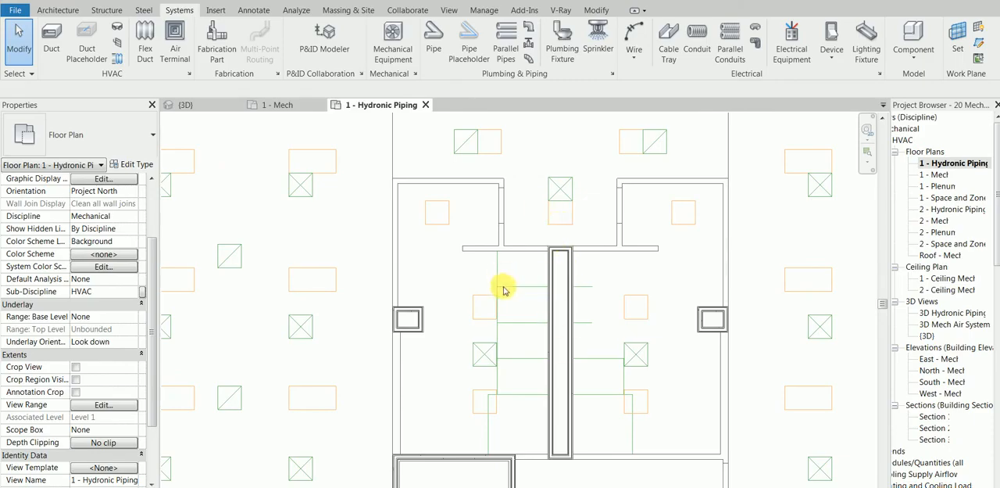
scroll(559, 339, down, 1)
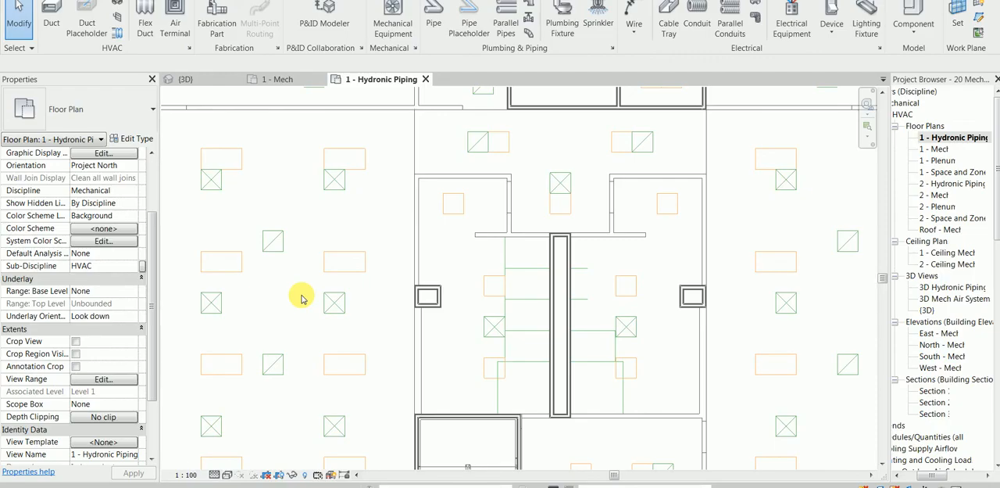
scroll(319, 295, down, 4)
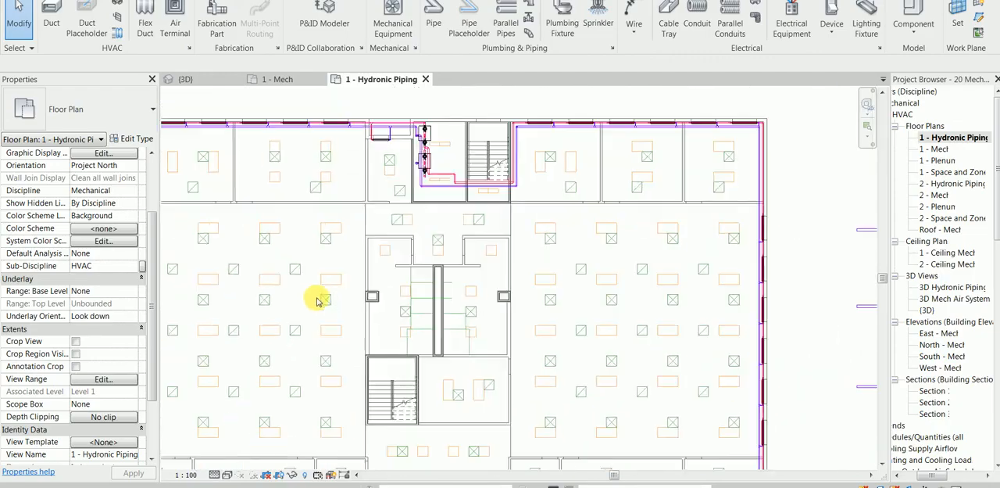
scroll(319, 301, down, 1)
scroll(320, 302, down, 1)
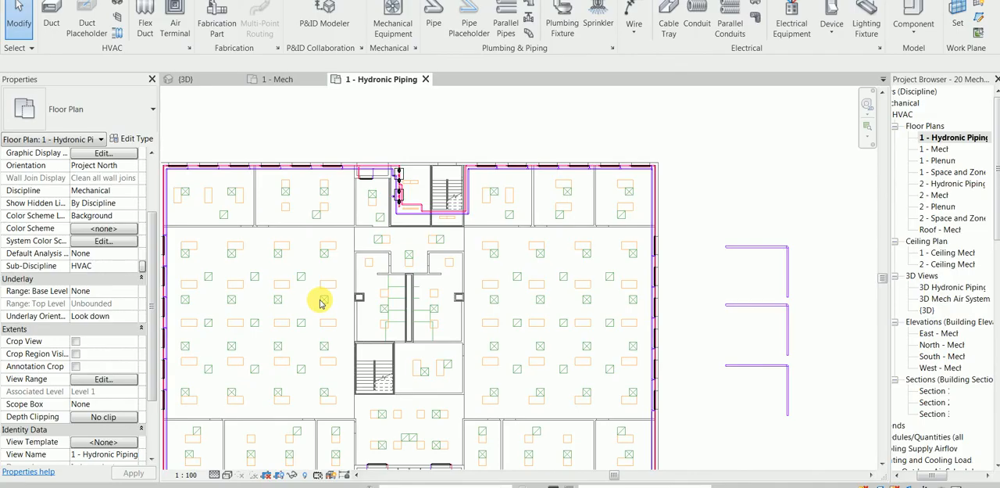
middle_drag(821, 267, 576, 274)
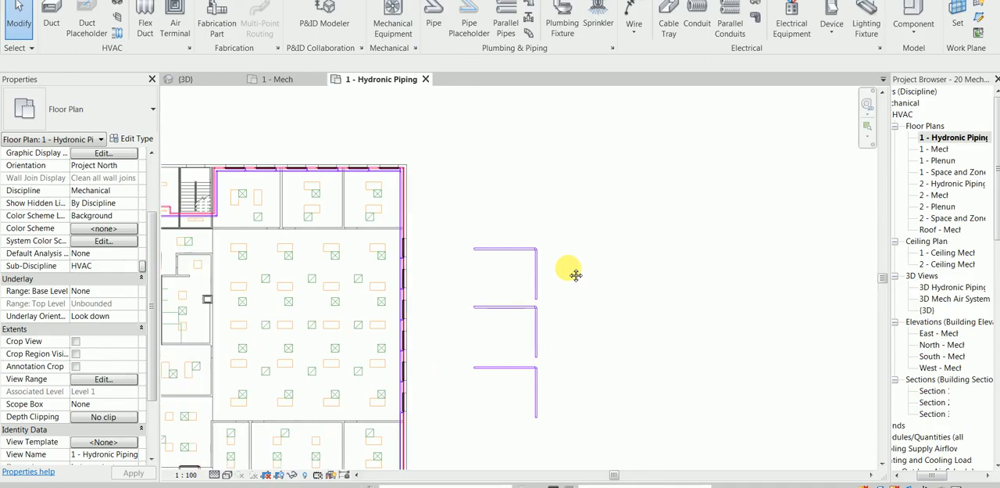
Return to the 1 - Mech floor plan and examine the stacked pipe and duct runs beside the building
double_click(934, 148)
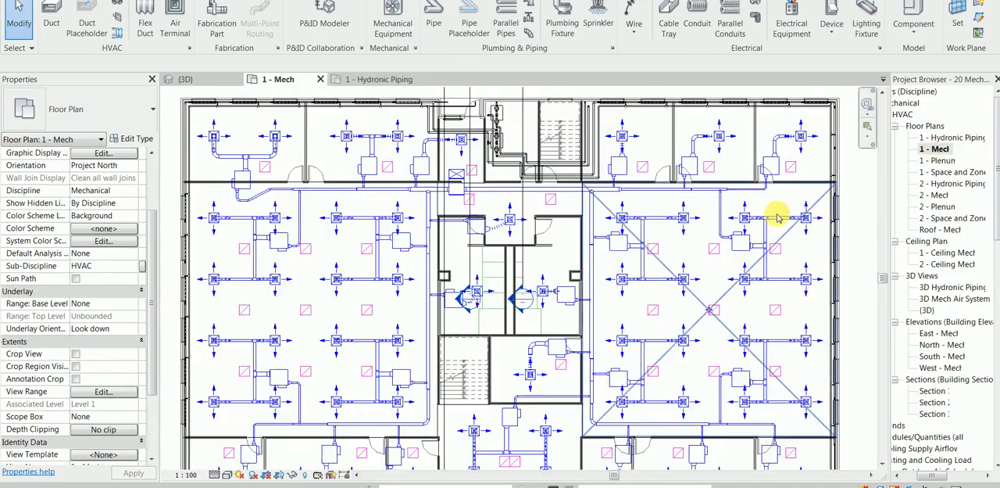
middle_drag(604, 225, 394, 220)
middle_drag(662, 207, 587, 204)
click(214, 474)
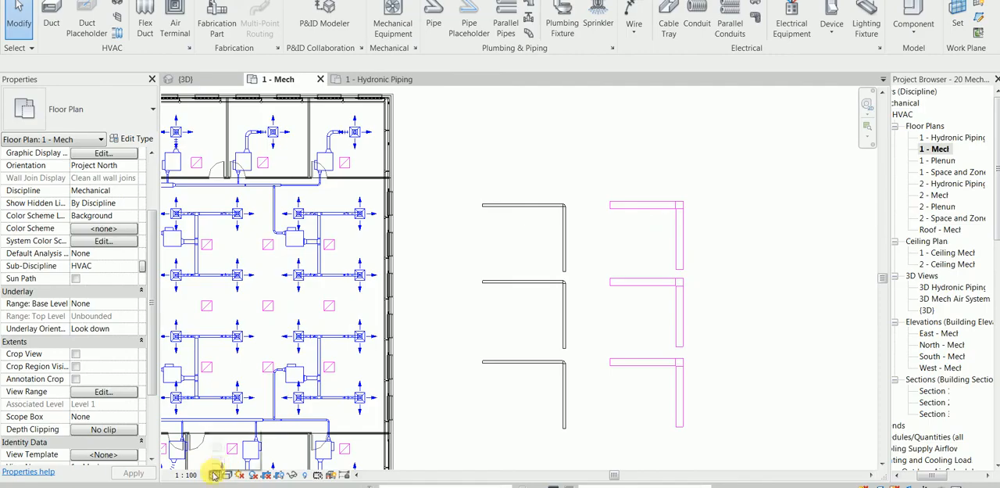
click(598, 280)
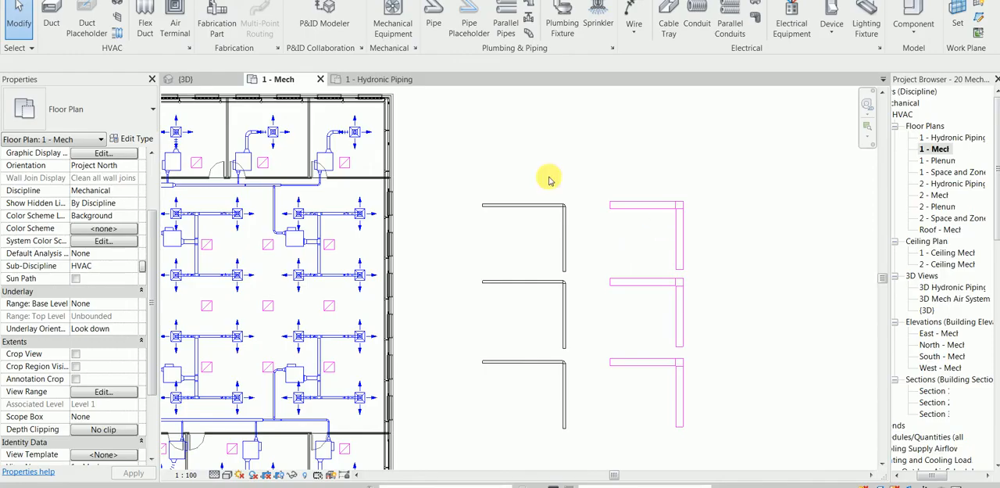
Switch the three pipe runs beside the building to single-line display and set the view's detail level to Fine
drag(574, 166, 522, 373)
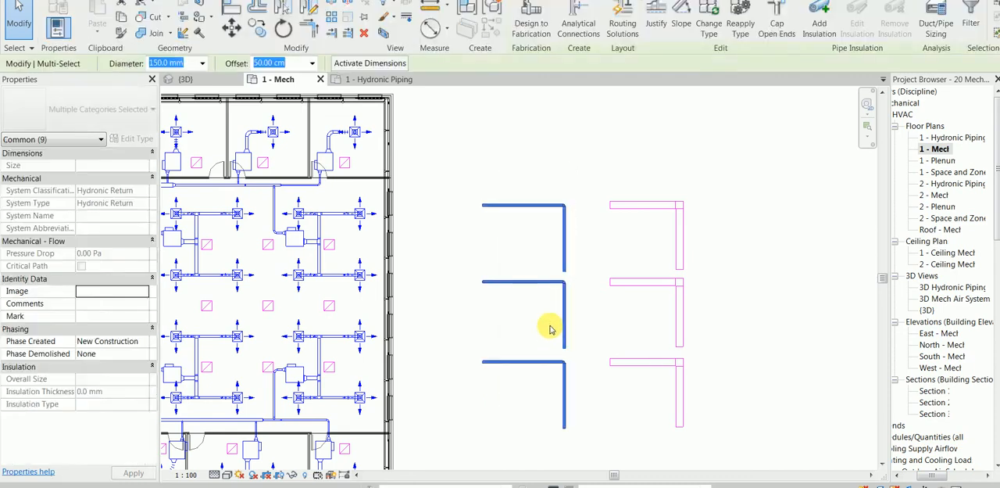
click(214, 474)
click(466, 335)
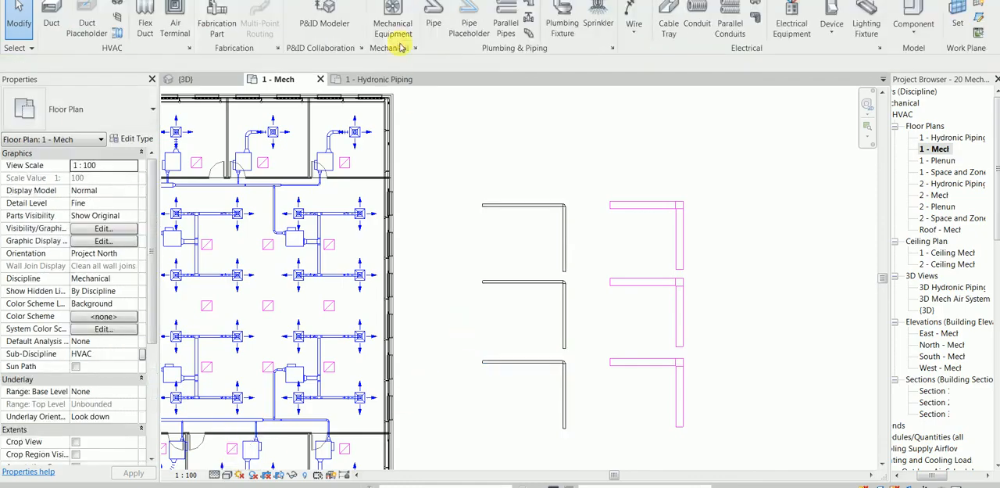
click(303, 1)
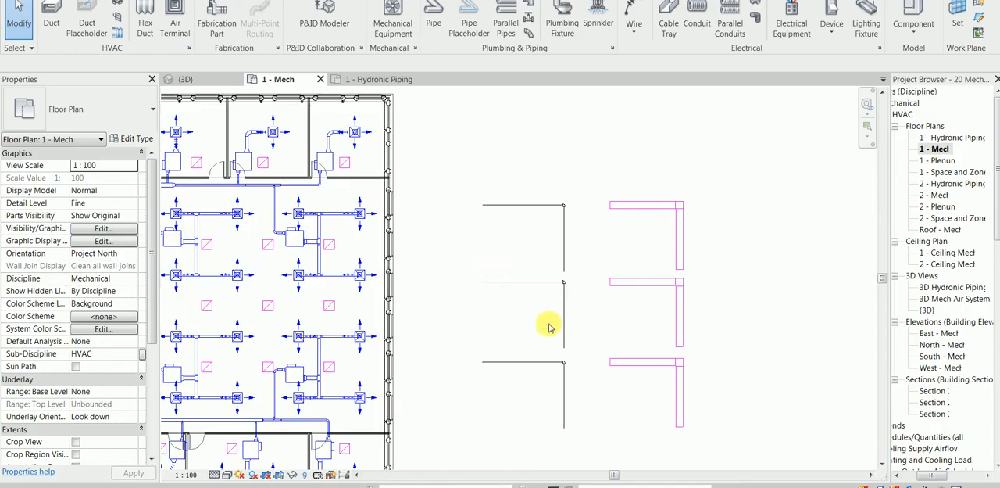
click(214, 475)
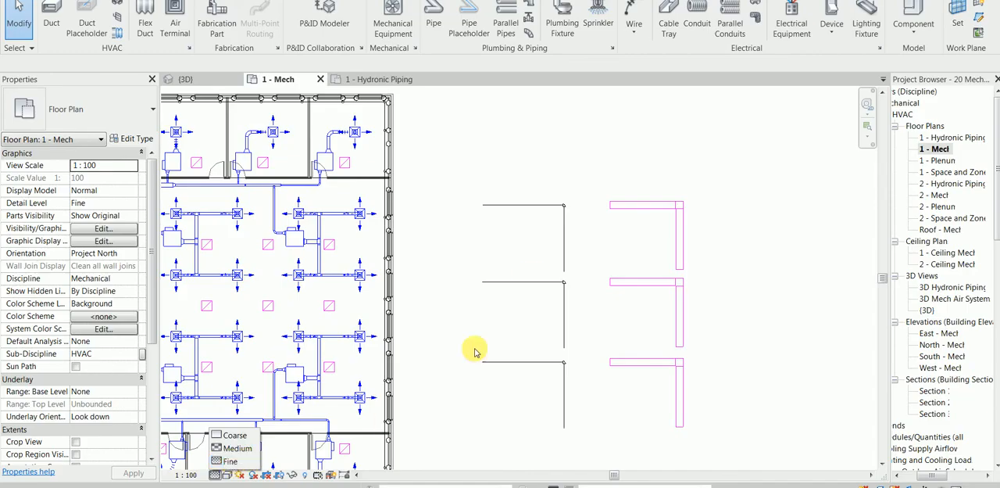
click(250, 461)
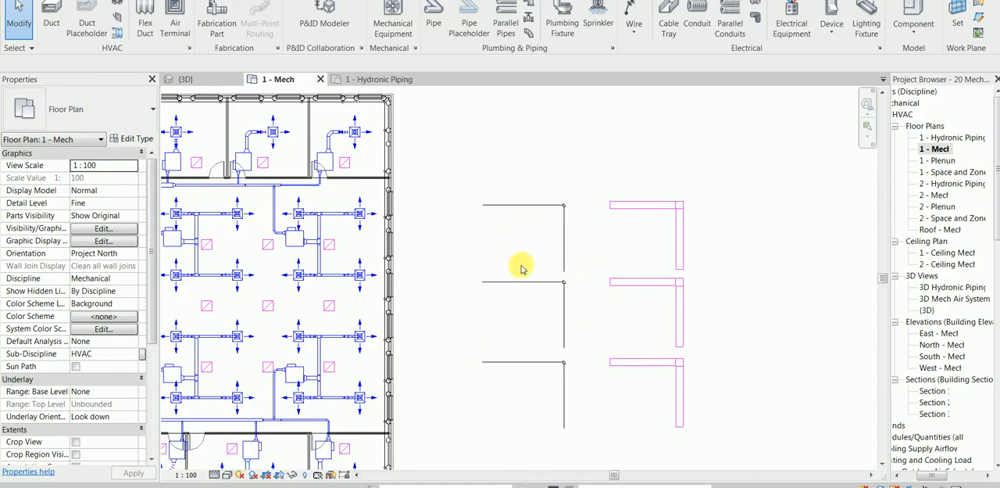
Inspect the elbow fitting at the corner of the uppermost pipe run and clear the selection
scroll(557, 179, up, 5)
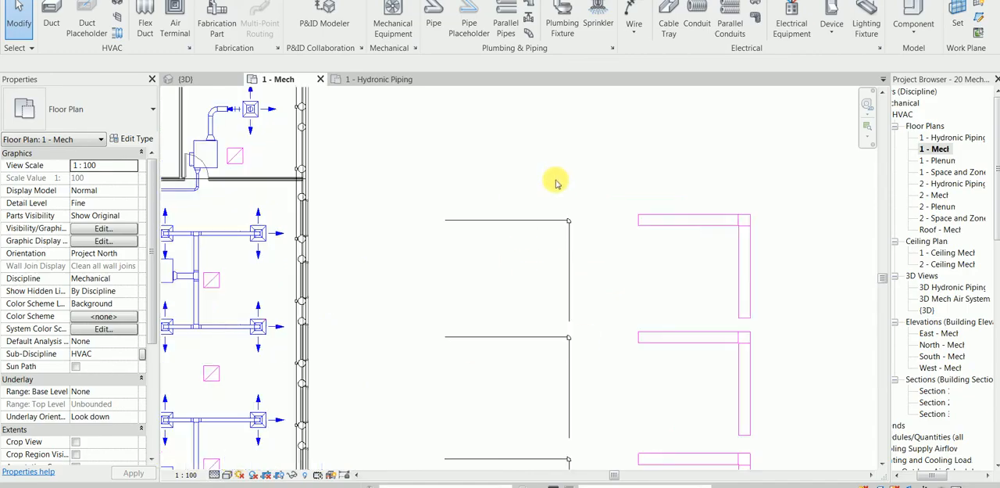
click(562, 225)
click(489, 269)
scroll(486, 289, down, 5)
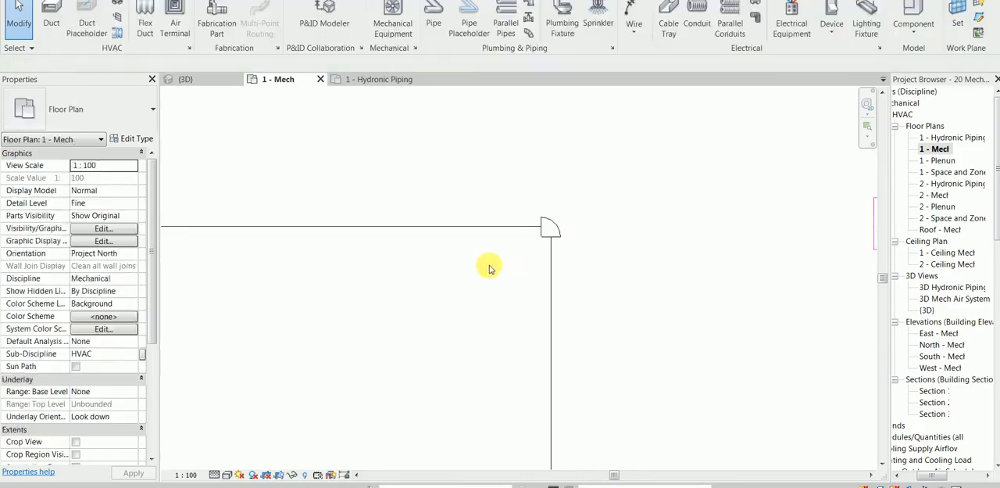
scroll(529, 292, down, 2)
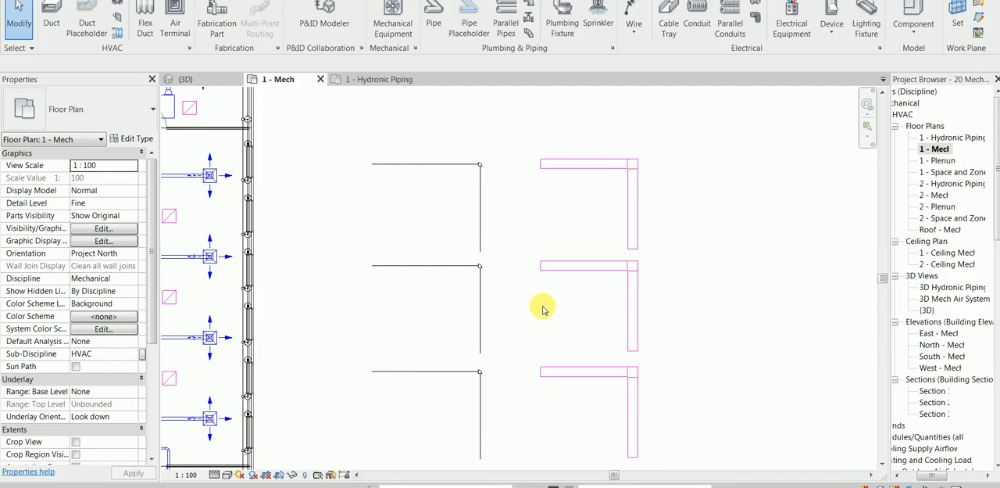
Set the detail level to Medium and then to Coarse to compare the pipe and duct runs
click(227, 475)
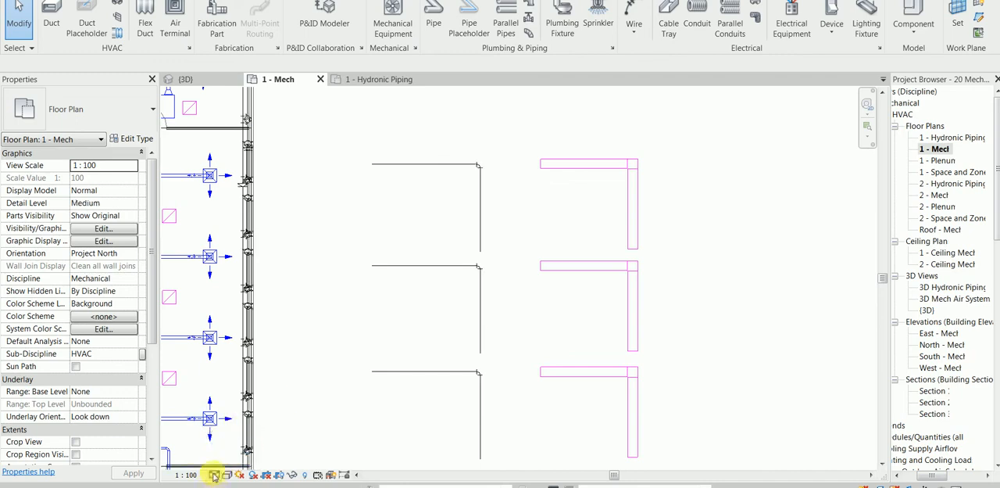
click(217, 474)
click(233, 435)
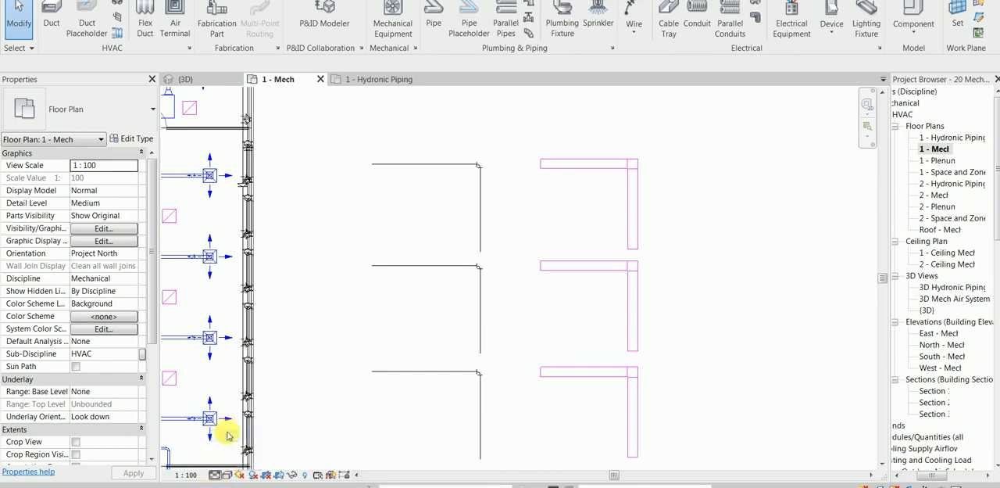
Set the detail level to Fine and examine how the pipes and ducts inside the building are drawn
click(214, 474)
click(233, 461)
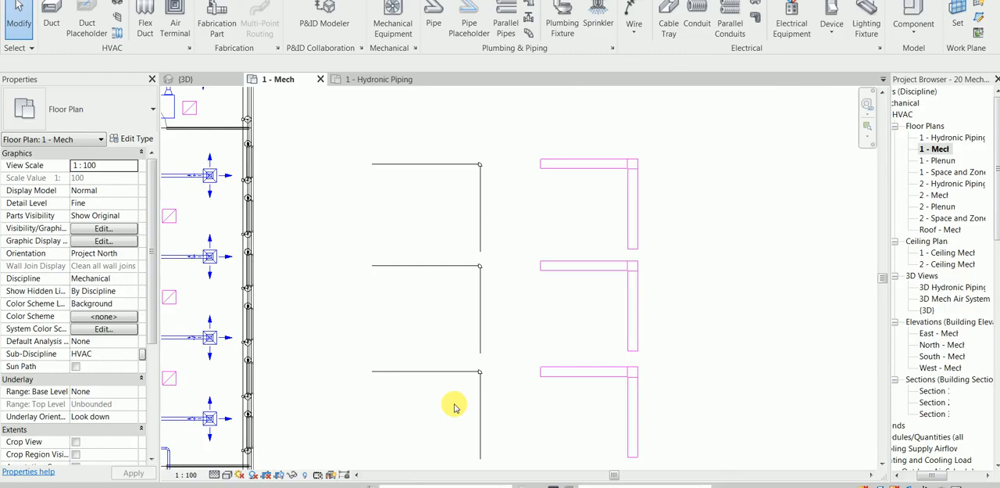
scroll(451, 347, down, 1)
middle_drag(346, 308, 714, 358)
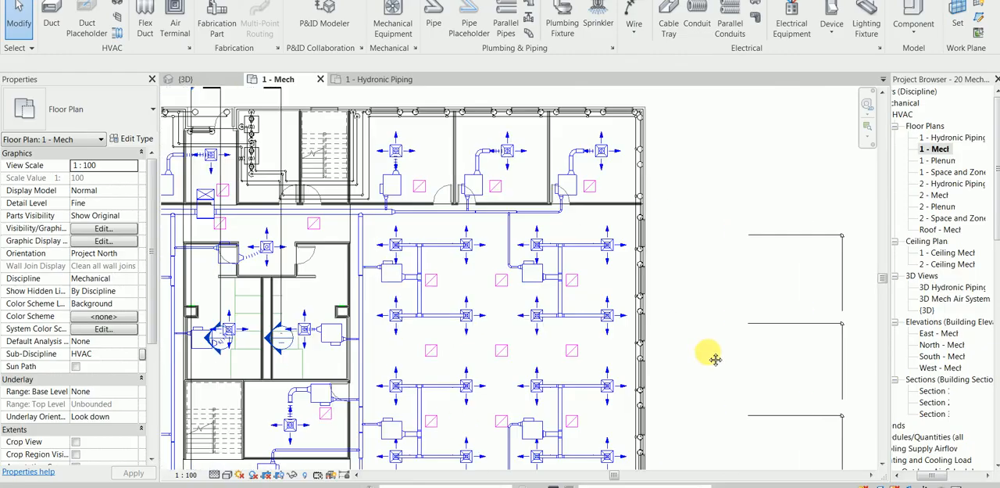
Examine how the ducts and air terminals are drawn across the 1 - Mech floor plan
middle_drag(352, 250, 537, 257)
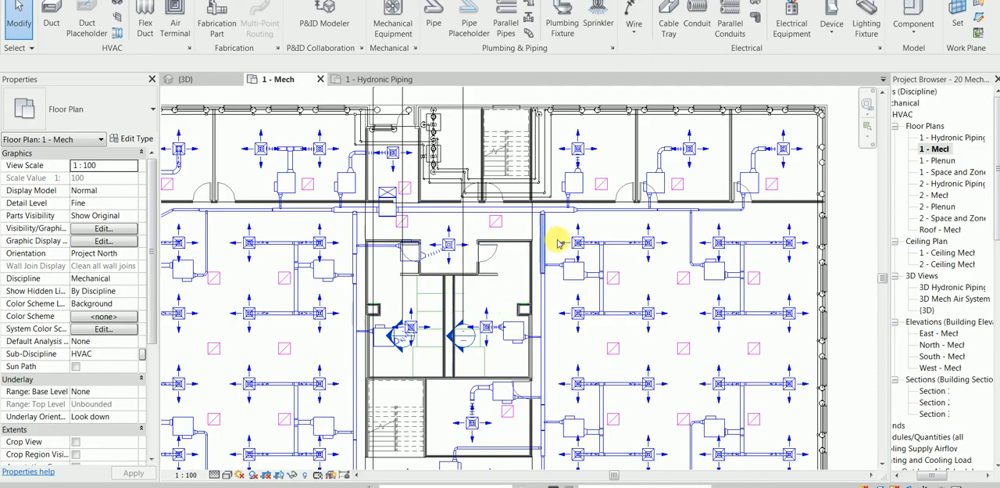
scroll(557, 238, down, 1)
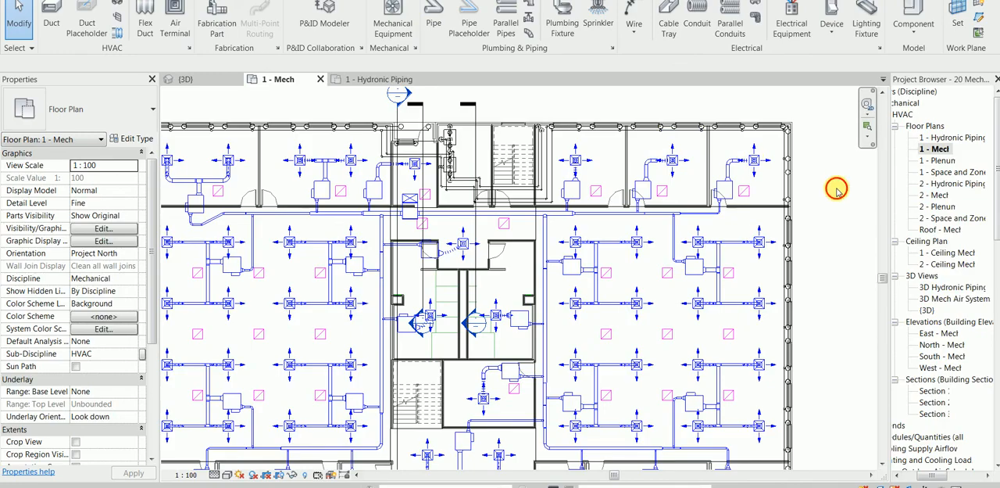
scroll(830, 204, down, 2)
scroll(384, 276, up, 3)
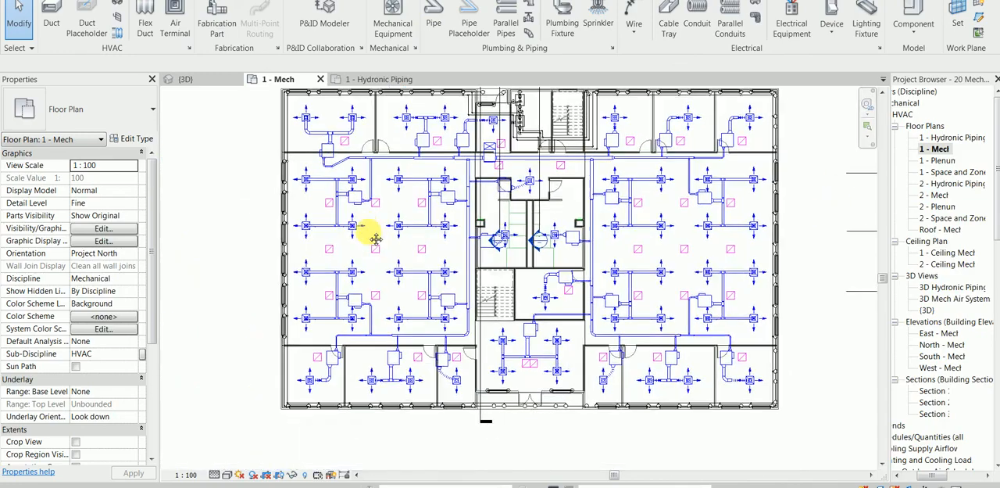
scroll(436, 230, up, 4)
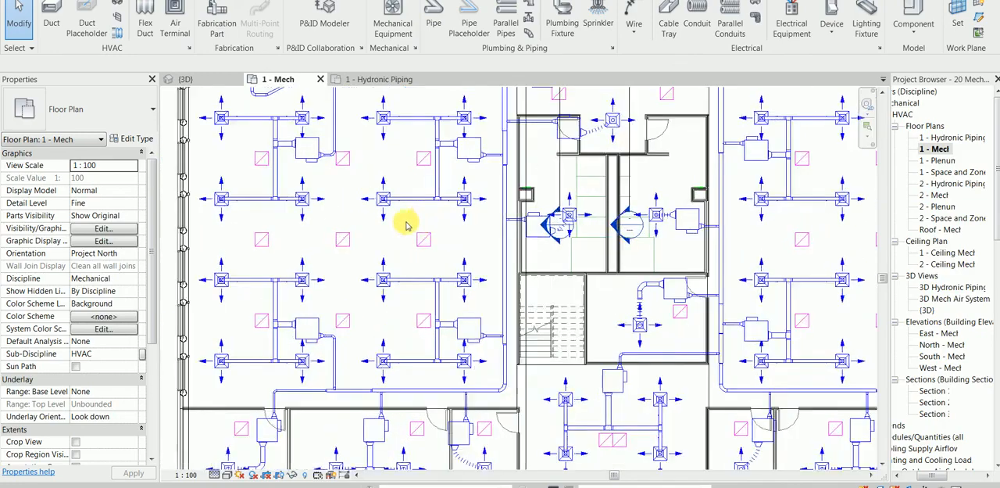
middle_drag(376, 254, 320, 279)
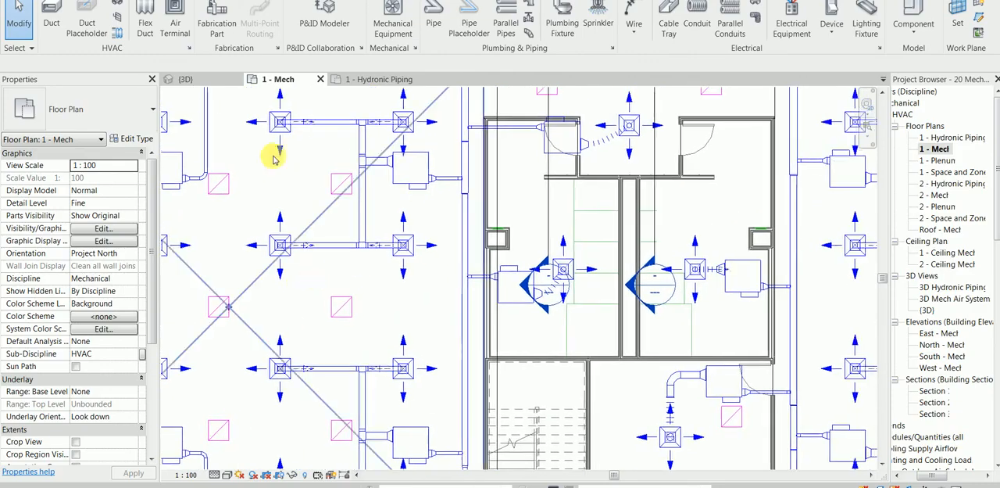
Examine the pipe runs in the 1 - Hydronic Piping floor plan and compare them with the {3D} view
click(373, 79)
scroll(486, 261, up, 2)
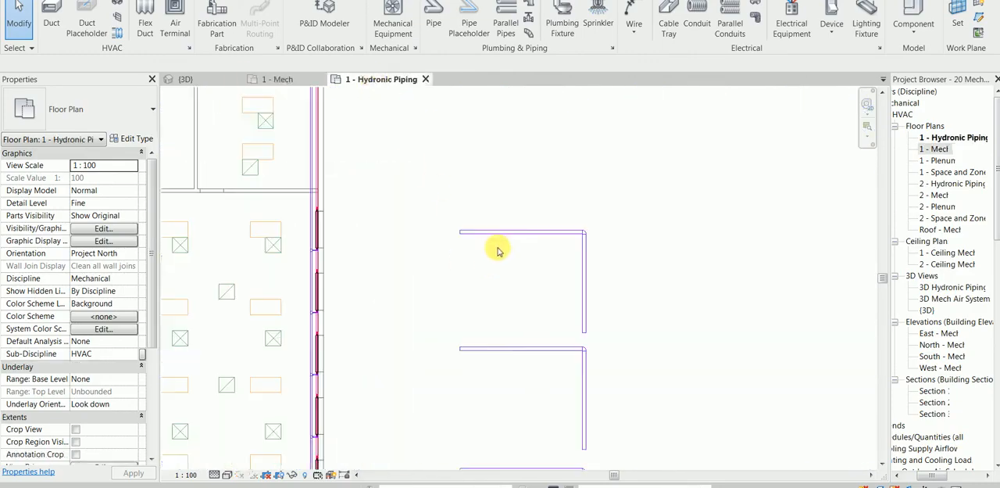
scroll(426, 255, down, 1)
middle_drag(423, 253, 507, 270)
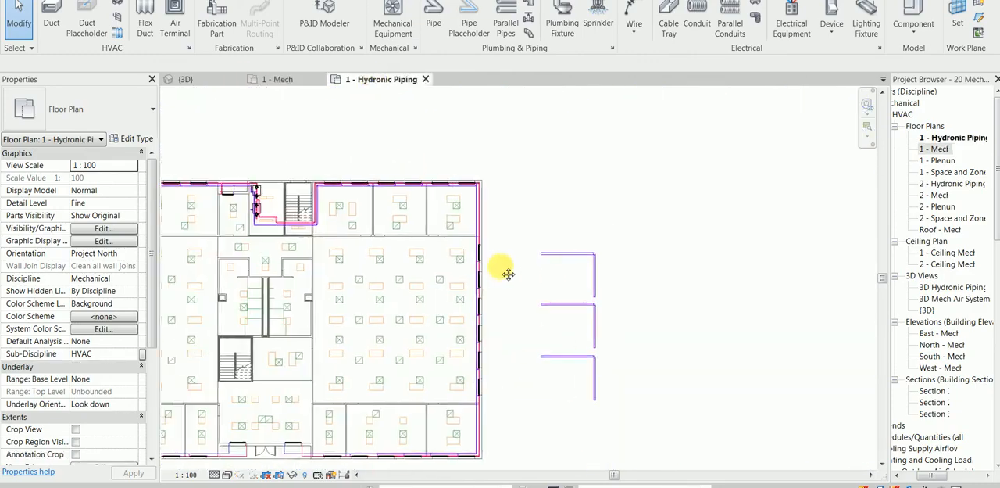
middle_drag(297, 216, 397, 216)
scroll(320, 205, up, 4)
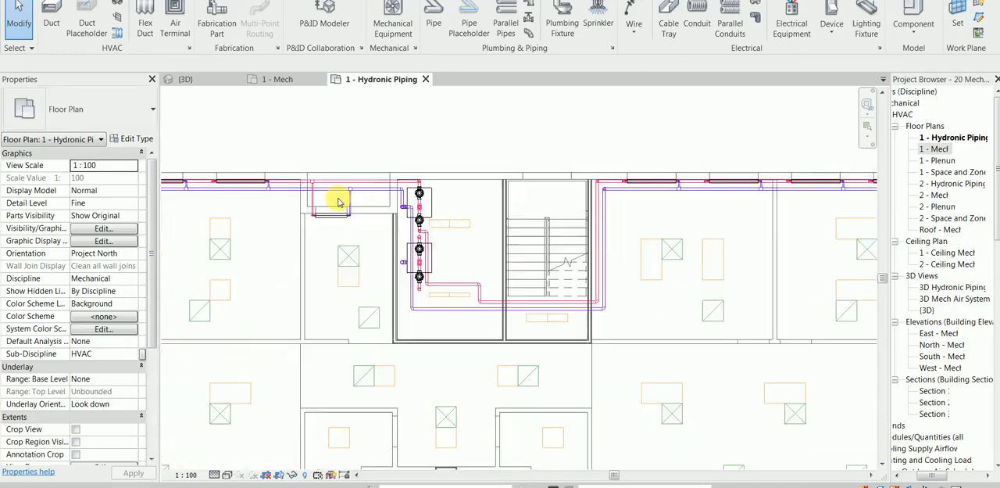
click(205, 79)
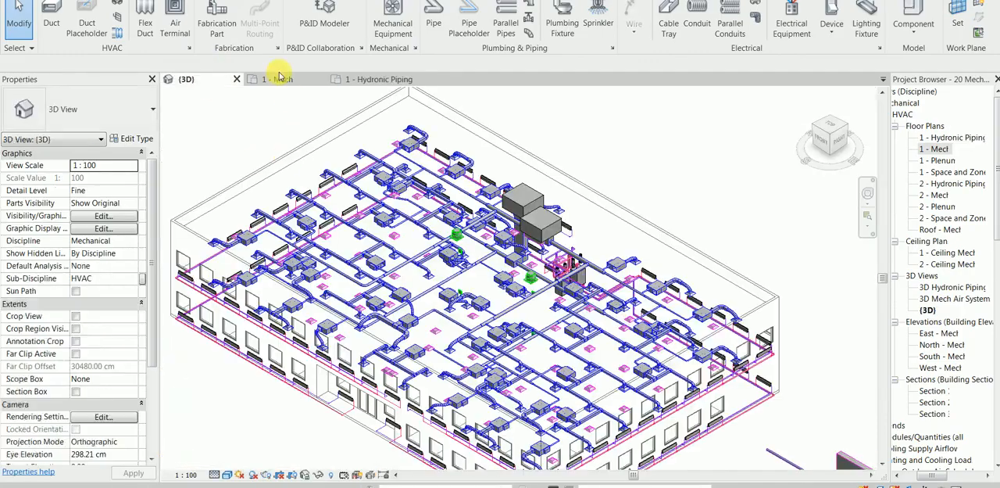
Highlight a connected supply duct branch in the 1 - Mech plan, clear the selection and review the view's extents and view template properties
click(279, 79)
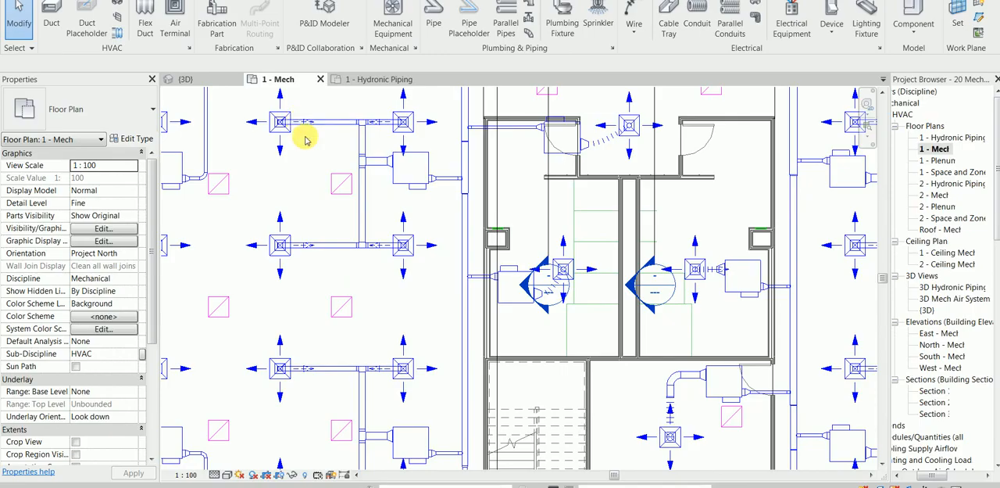
key(Tab)
click(340, 246)
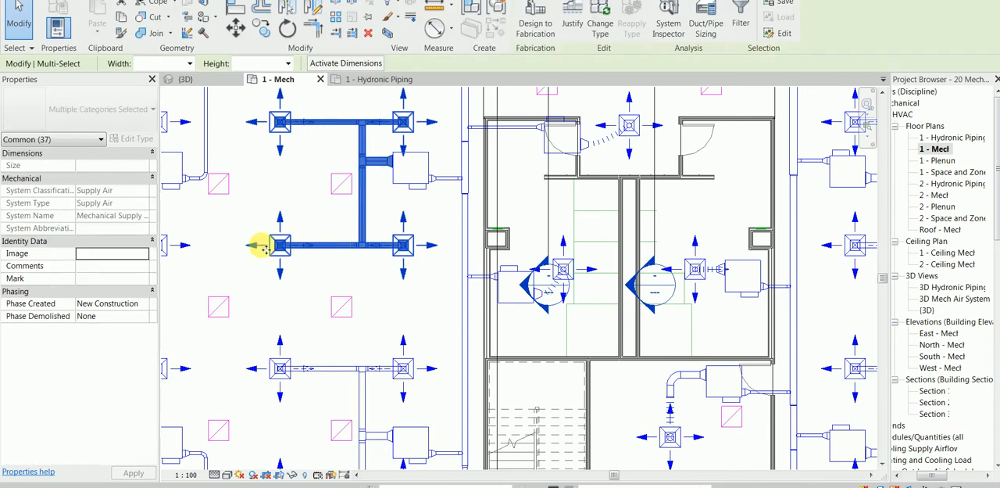
key(Escape)
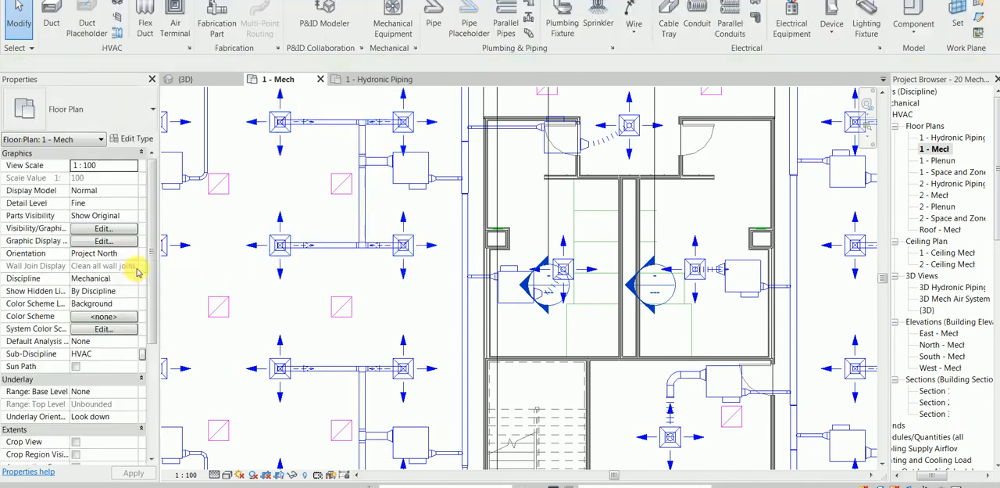
drag(154, 328, 156, 420)
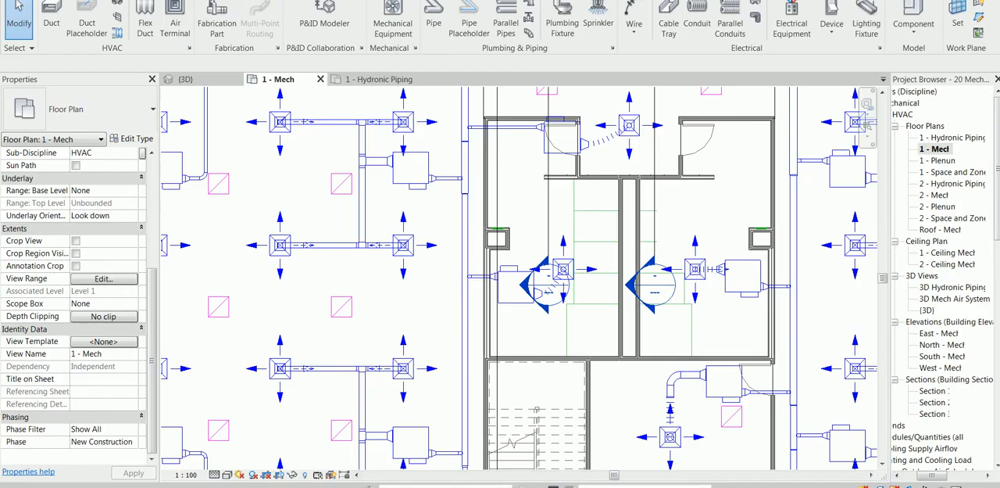
click(438, 1)
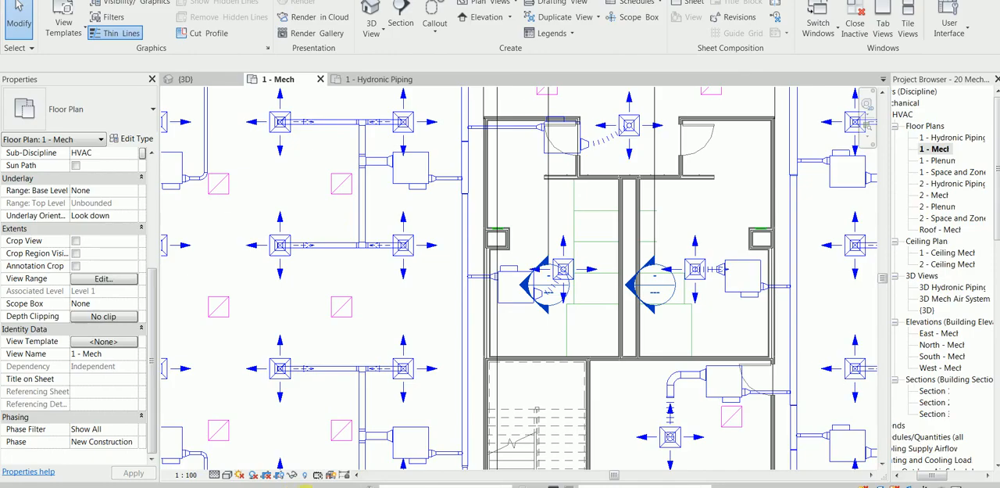
Inspect a supply duct branch near the building's far corner in the {3D} view and clear the selection
click(188, 79)
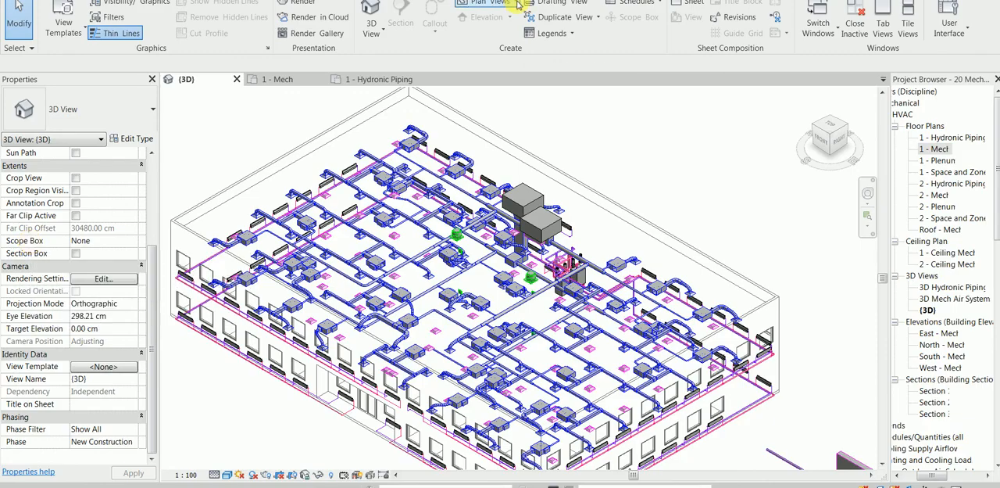
click(378, 160)
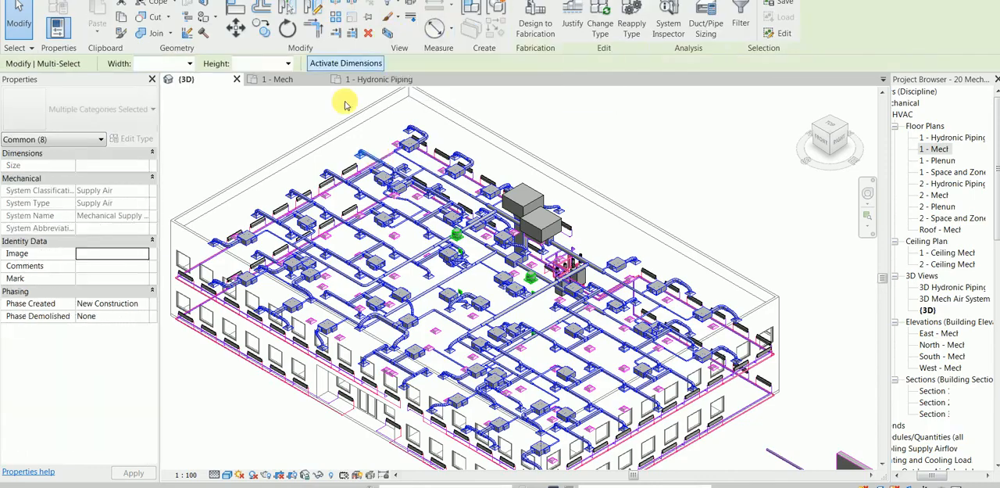
click(243, 123)
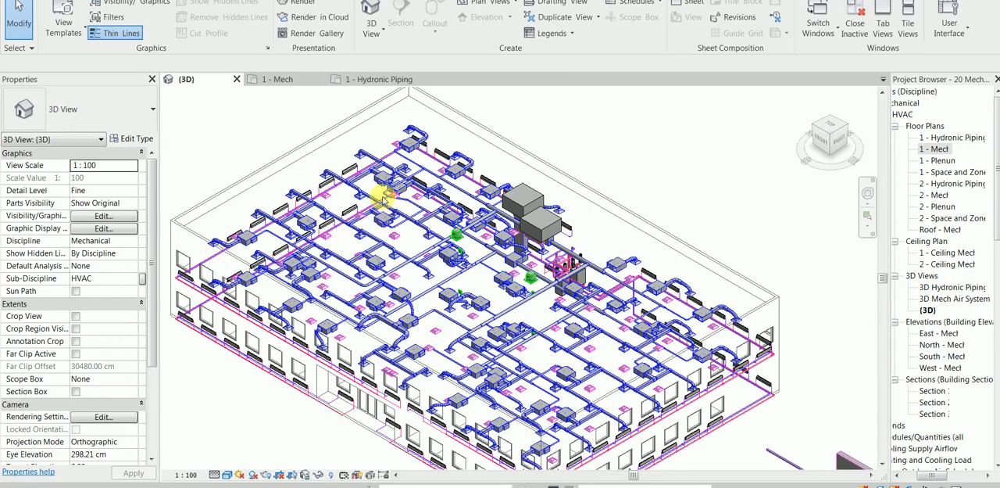
scroll(411, 174, up, 5)
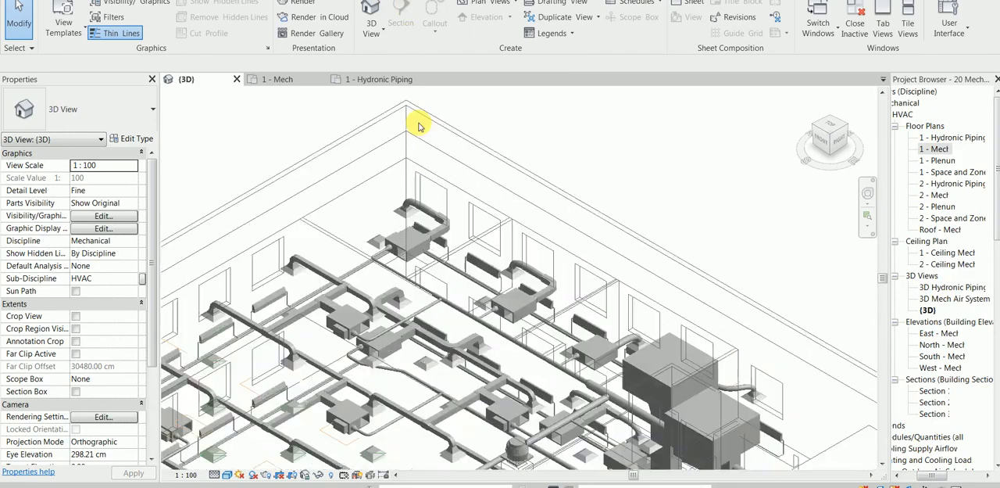